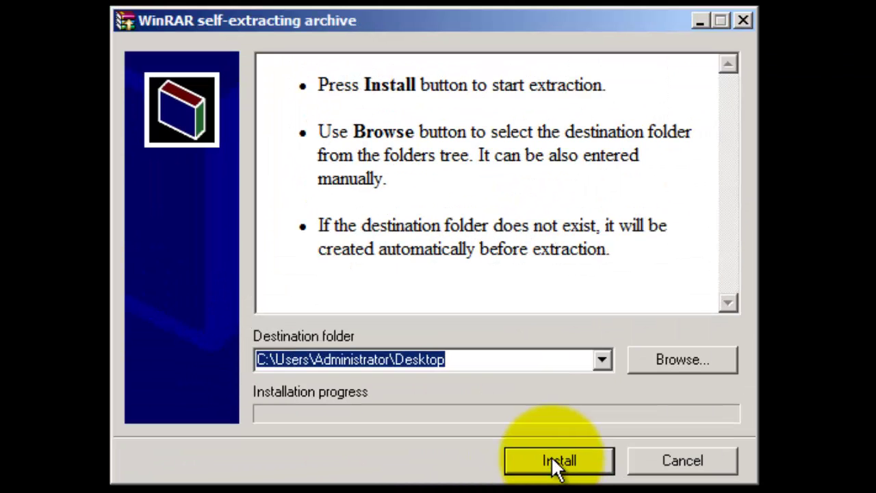
Step: Extract the archive to C:\Users\Administrator\Desktop, creating the Sage_300_ERP_NA folder
left_click(551, 457)
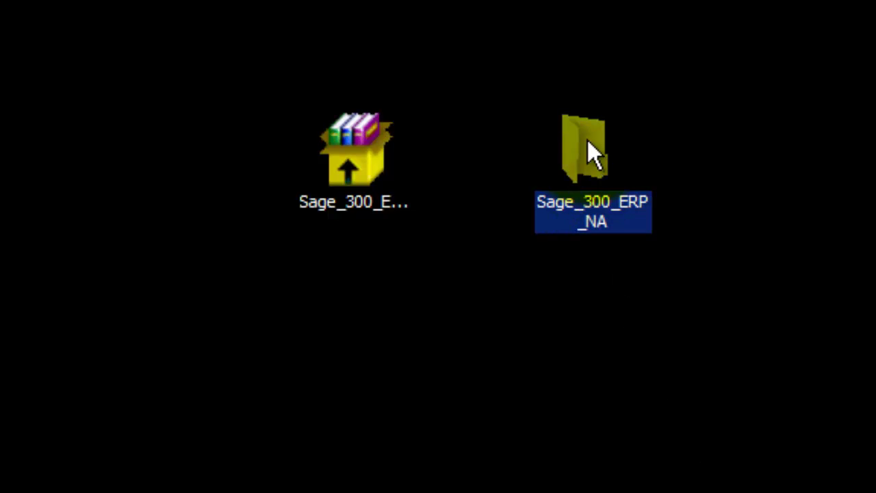
mouse_move(584, 159)
left_click(598, 310)
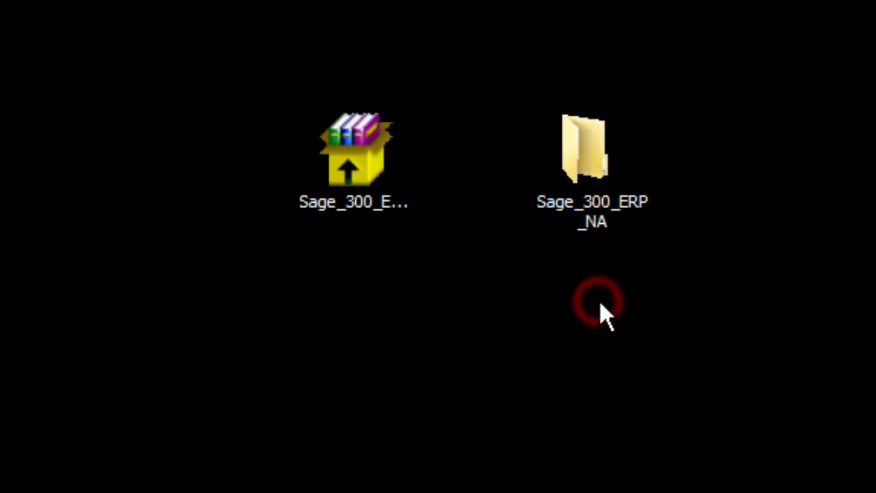
Step: Run setup.exe from Sage_300_ERP_NA\Sage 300 ERP as administrator
left_click(591, 150)
double_click(591, 148)
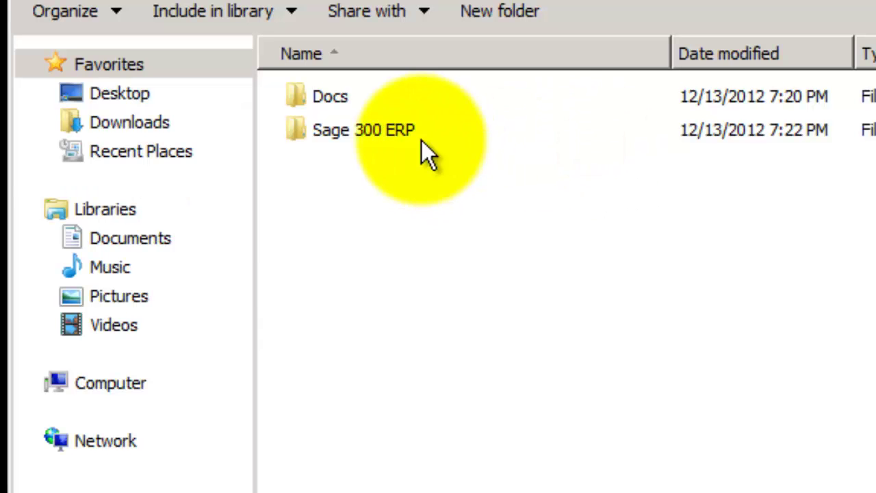
double_click(380, 133)
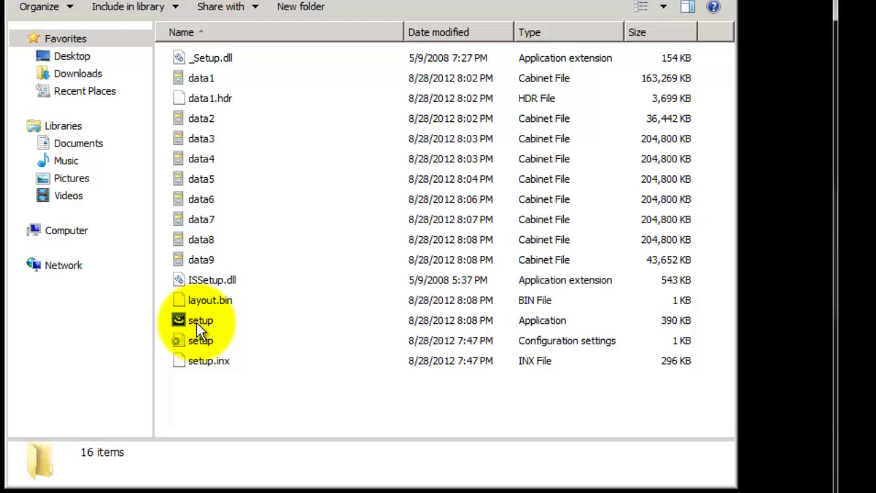
left_click(197, 323)
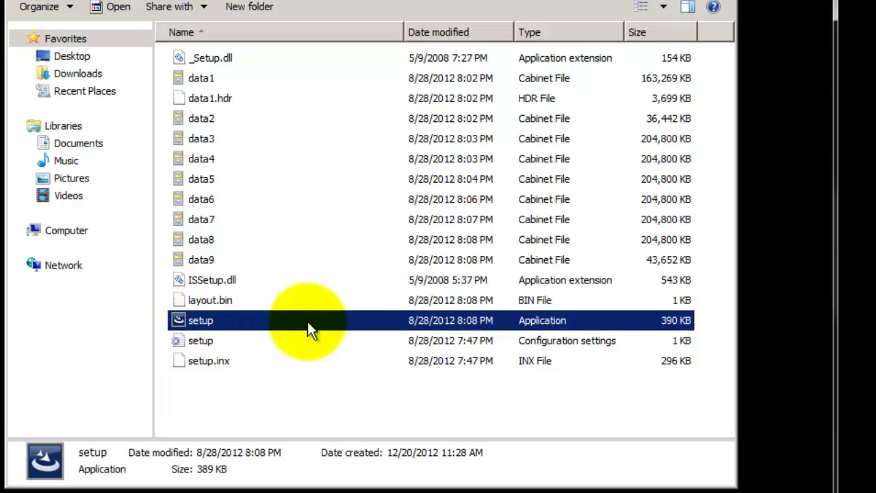
right_click(200, 320)
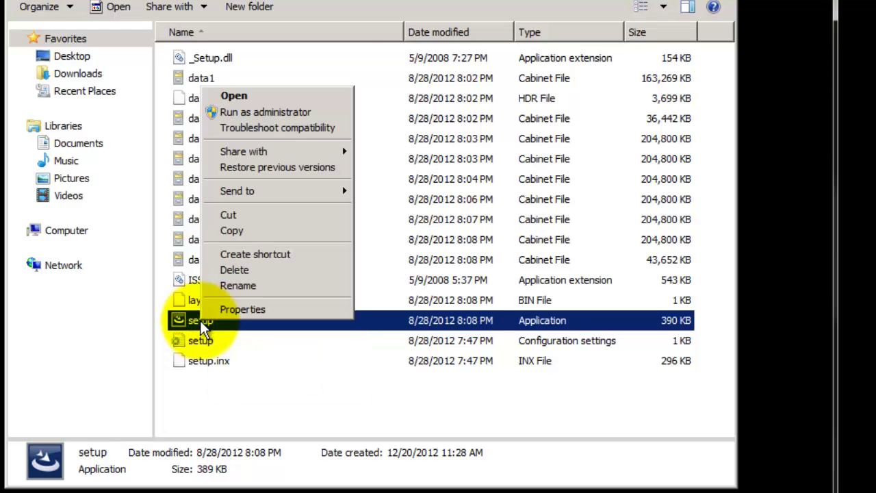
left_click(251, 113)
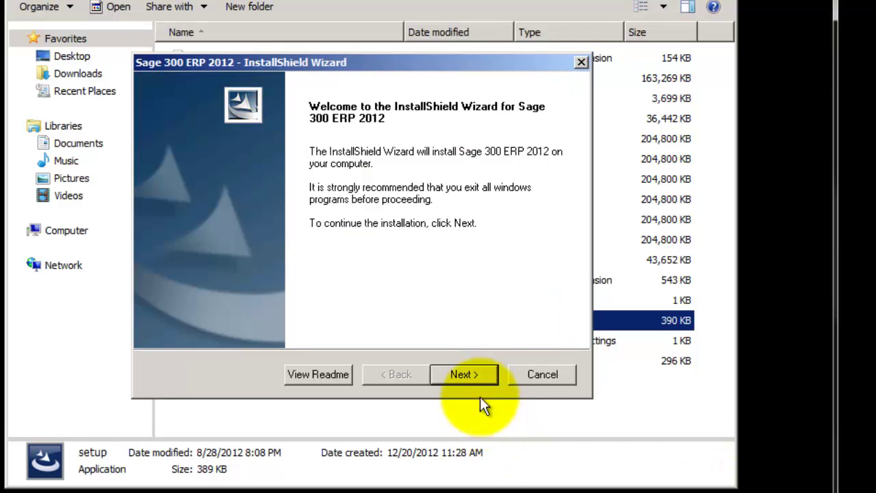
Step: Move past the welcome page and accept the licence agreement terms
left_click(476, 374)
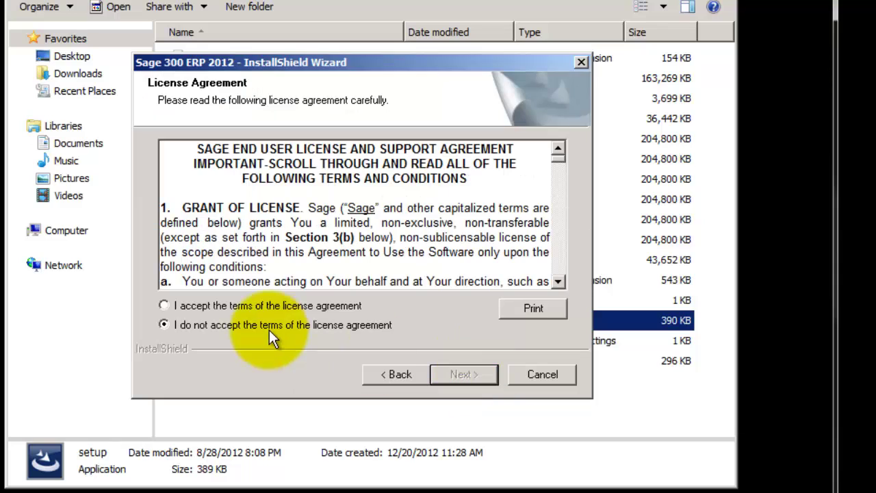
left_click(268, 306)
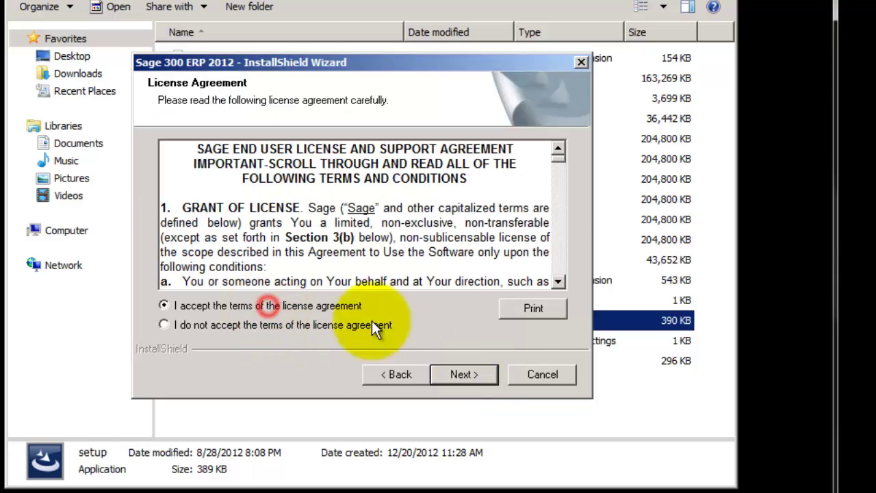
left_click(467, 370)
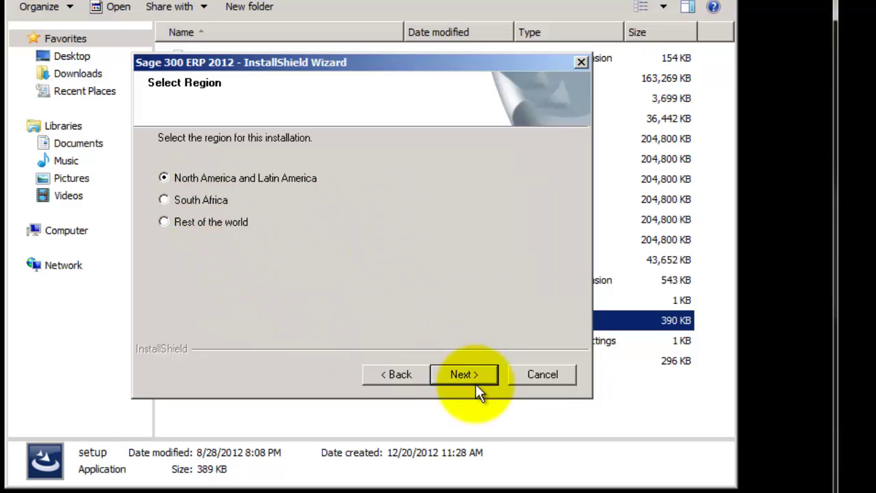
Step: Keep North America and Latin America, and enter the client ID and 'Your Company Name'
left_click(475, 375)
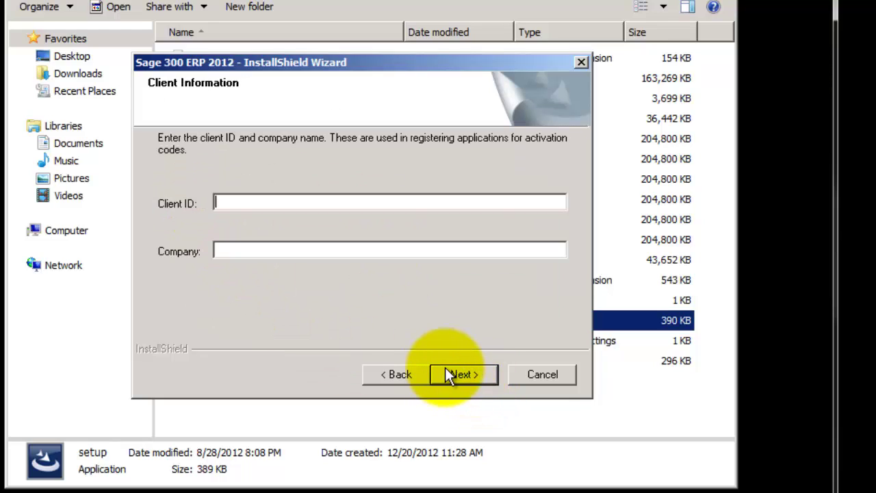
type("1234567")
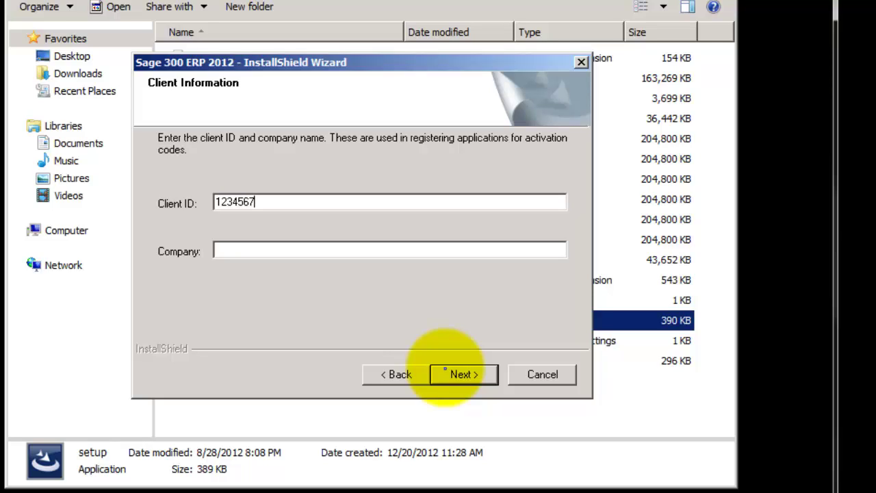
type("Your Company ")
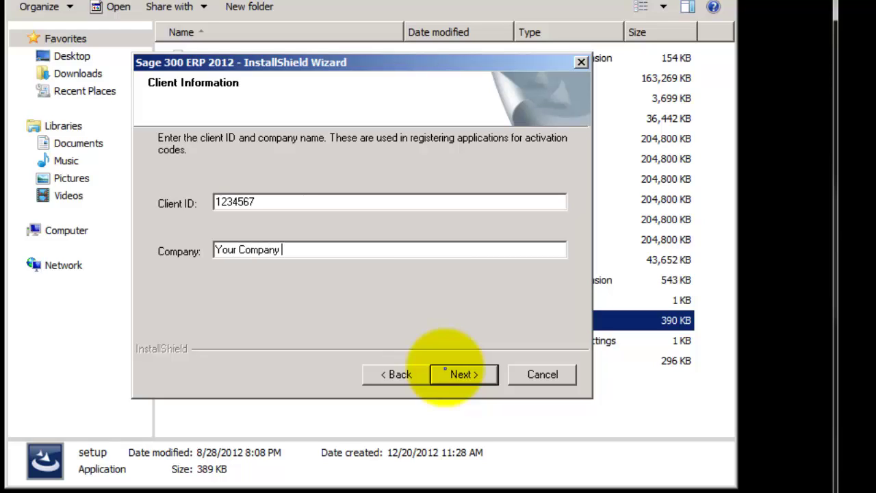
type("Name")
left_click(474, 370)
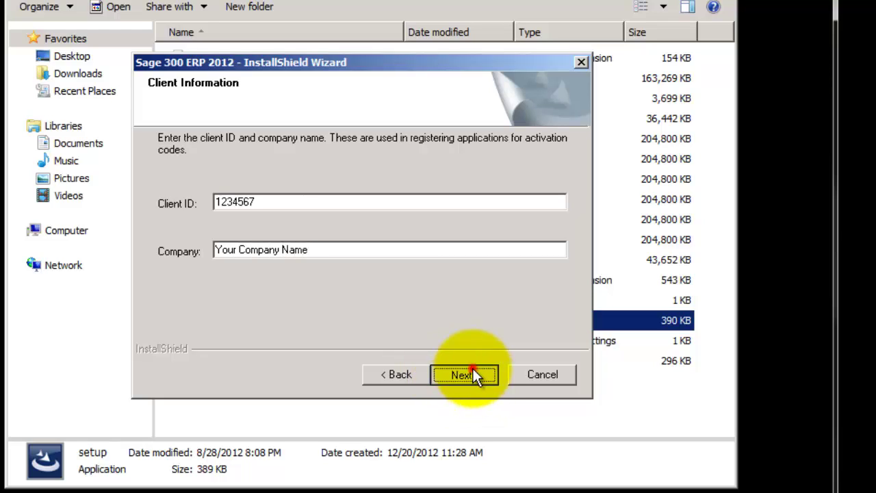
Step: Enter a contact name, set Dealer and C.C. to Data Guidance Group, Inc., and pass the PEP notice
type("An")
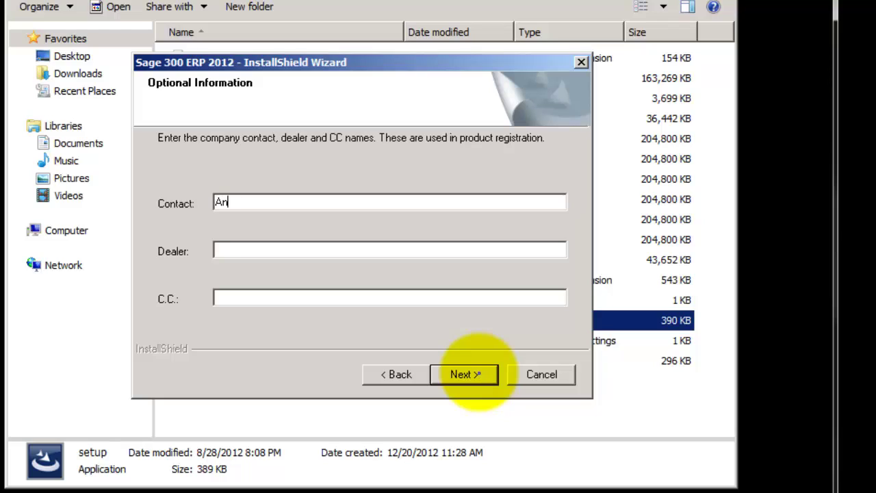
type("y")
key("Tab")
type("Any")
key("BackSpace")
key("BackSpace")
key("BackSpace")
type("Data Guidan")
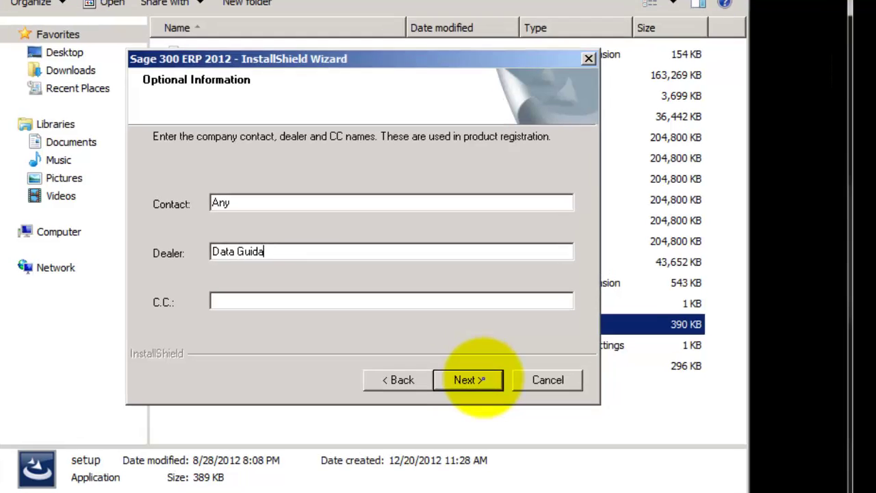
type("ce Group, Inc.")
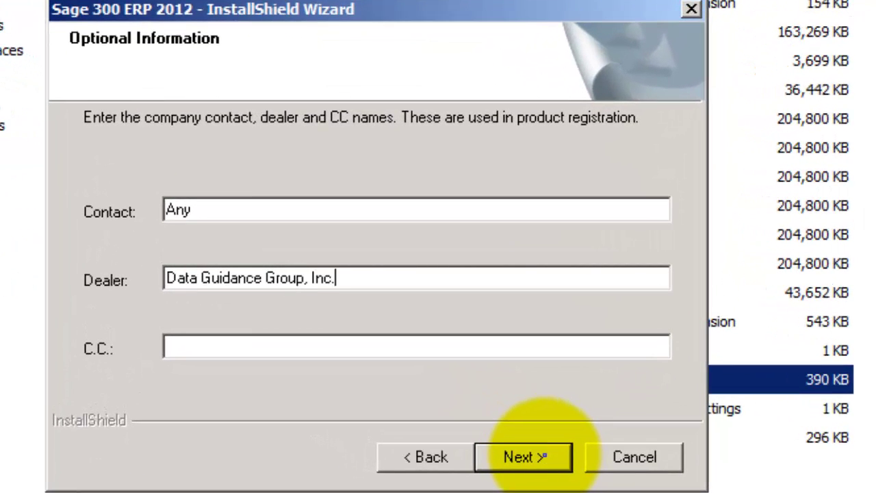
key("Tab")
type("Data Gui")
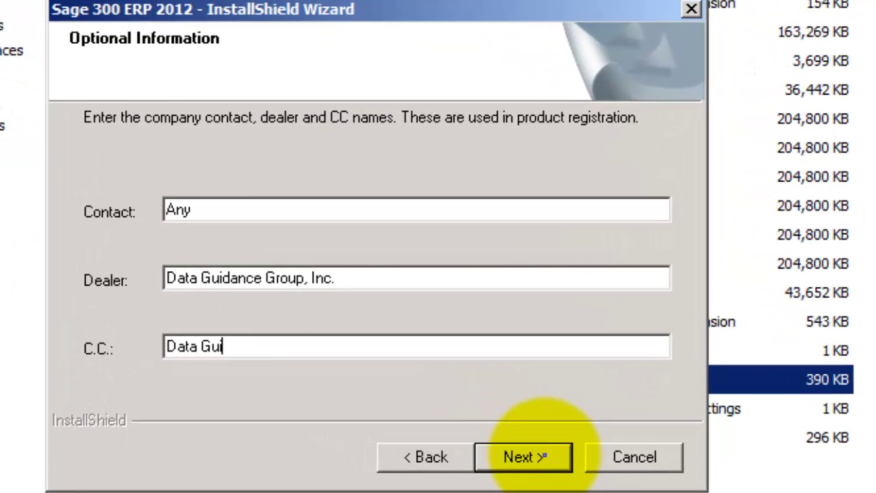
type("dance Group, Inc")
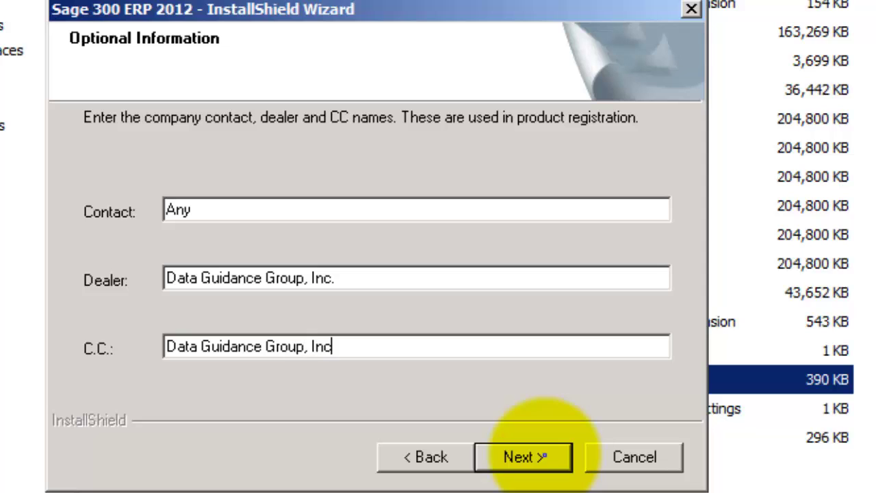
type(".")
left_click(538, 464)
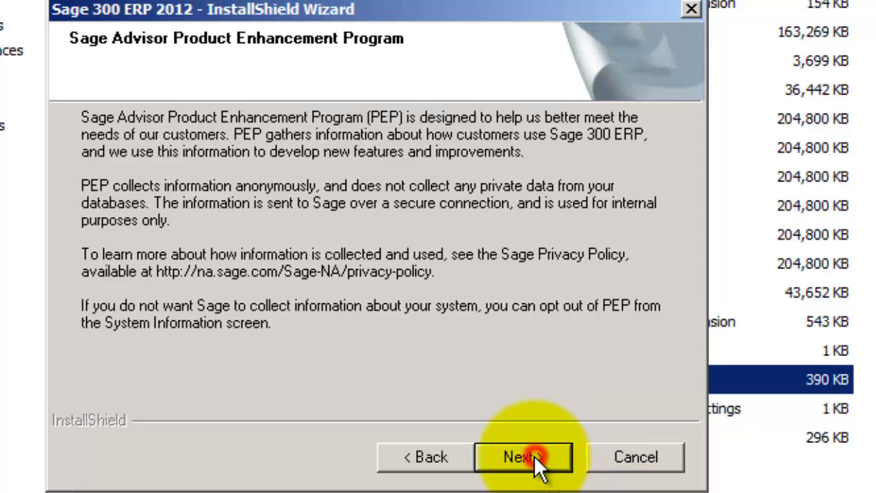
left_click(538, 464)
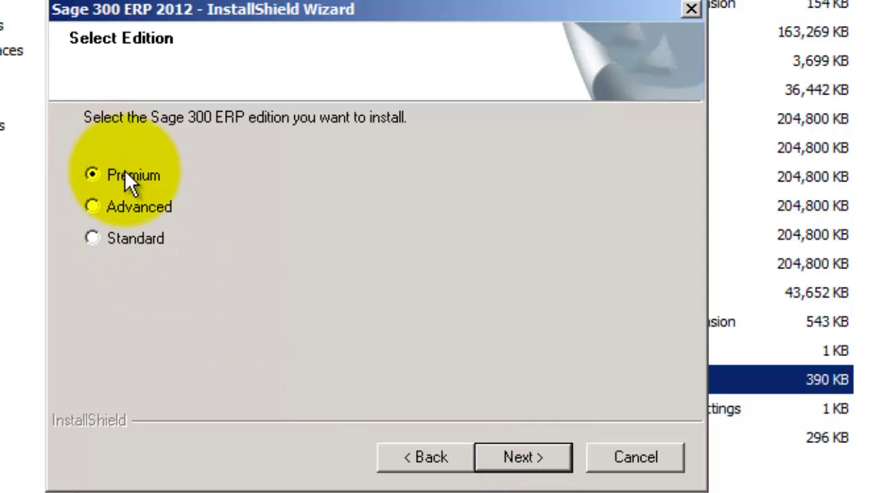
Step: Keep the Premium edition and the default C:\Sage 300 ERP programs and data folders
left_click(508, 453)
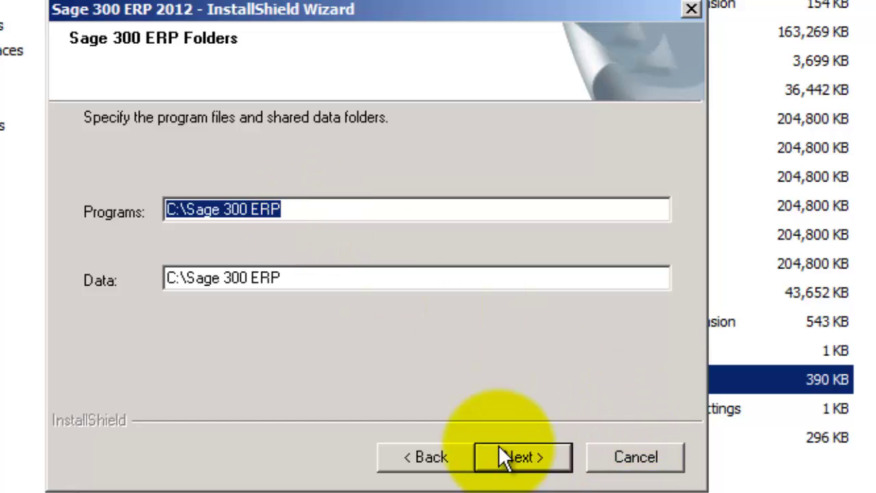
left_click(514, 460)
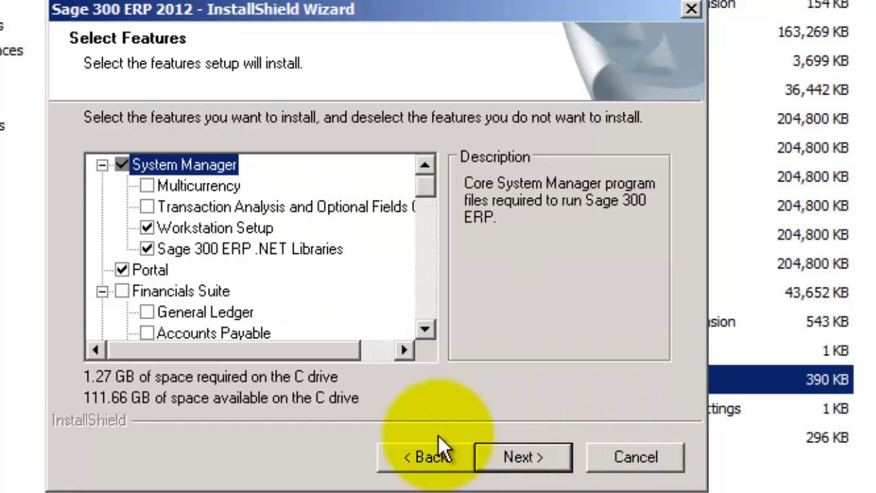
Step: Include Transaction Analysis and Optional Fields and the Financials and Operations Suites, and exclude Portal
left_click(148, 206)
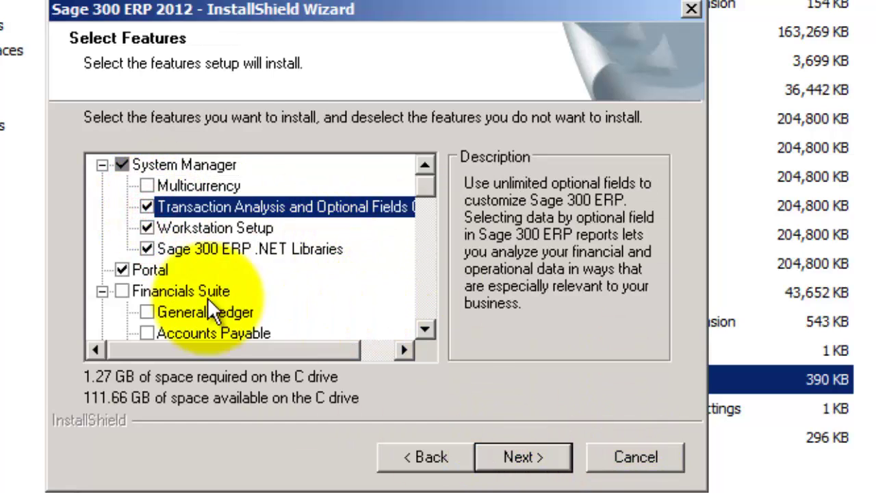
left_click(122, 291)
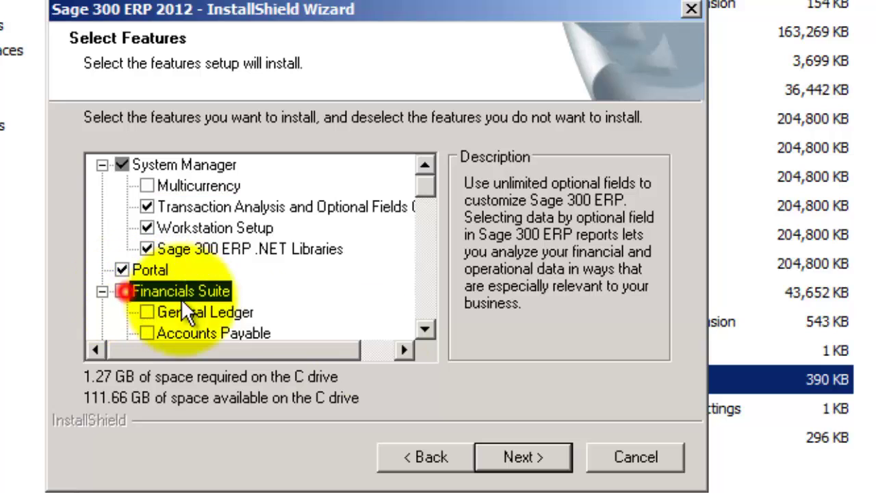
left_click(121, 269)
left_click_drag(424, 333, 425, 332)
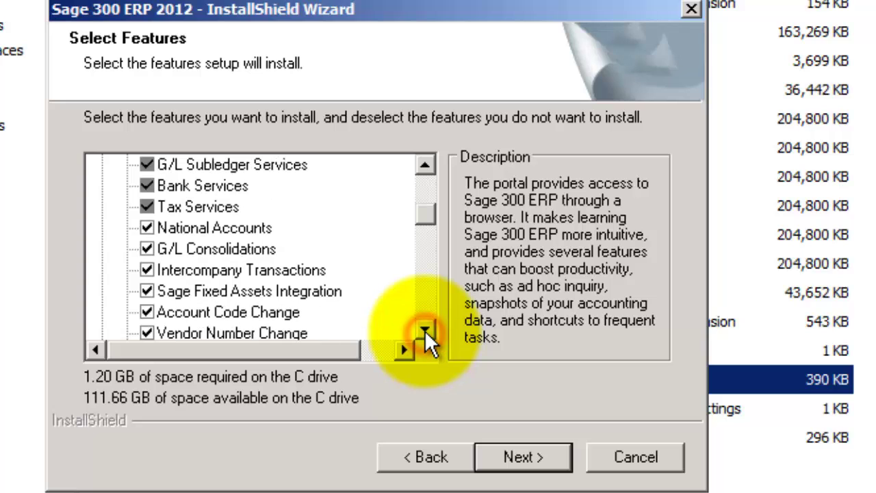
left_click(425, 330)
left_click(424, 330)
left_click(424, 330)
left_click(425, 330)
left_click(425, 330)
left_click(424, 330)
left_click(425, 330)
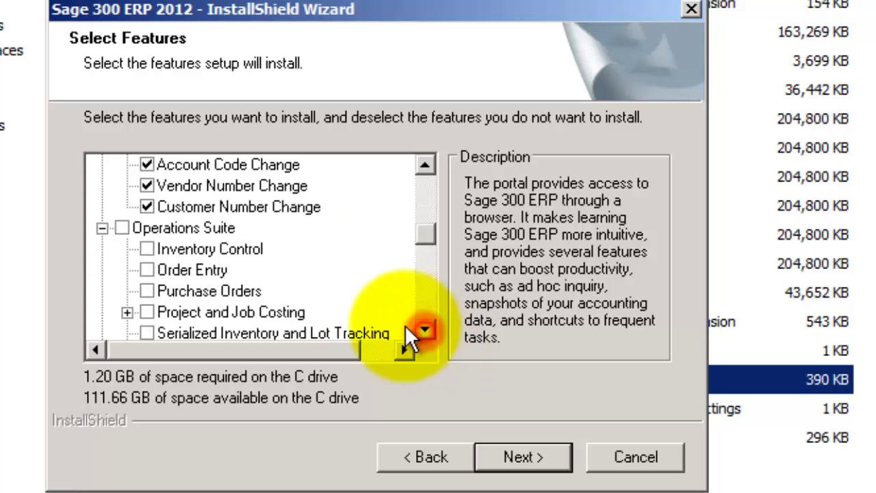
left_click(122, 226)
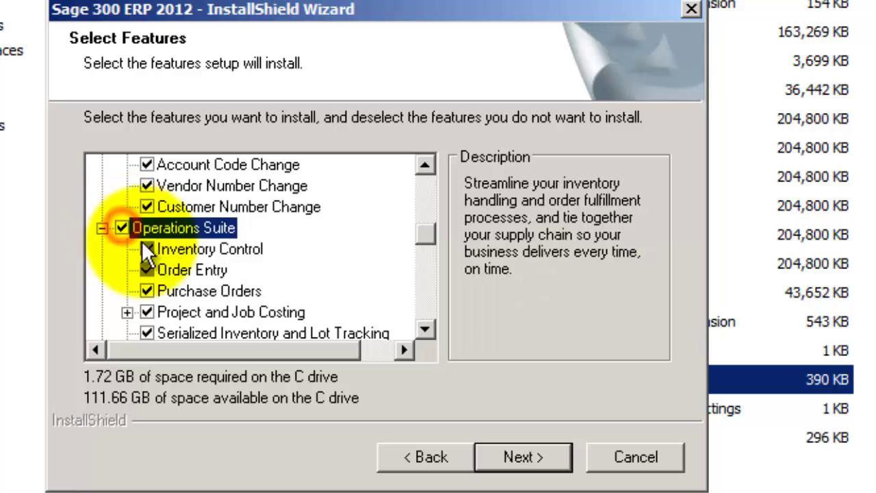
left_click(424, 330)
left_click(424, 330)
left_click(424, 330)
left_click(425, 330)
left_click(425, 330)
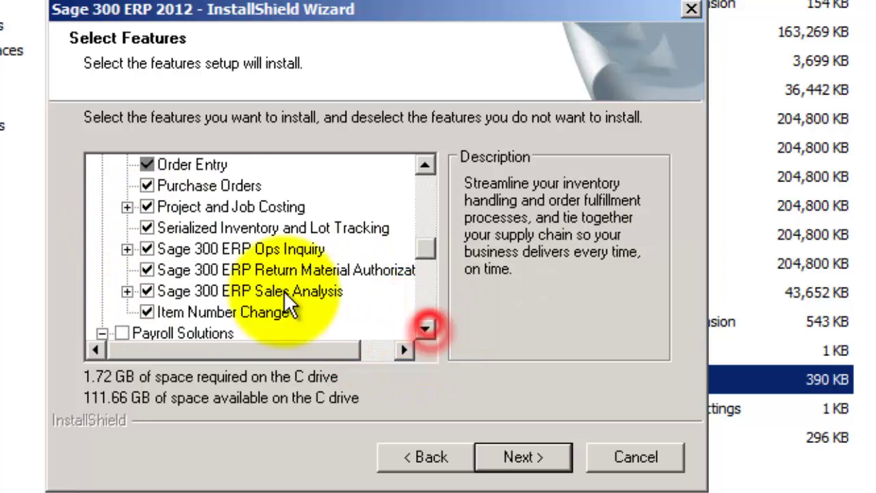
Step: Exclude the Pervasive PSQL sub-features of Ops Inquiry and Sales Analysis
left_click(127, 249)
left_click(108, 269)
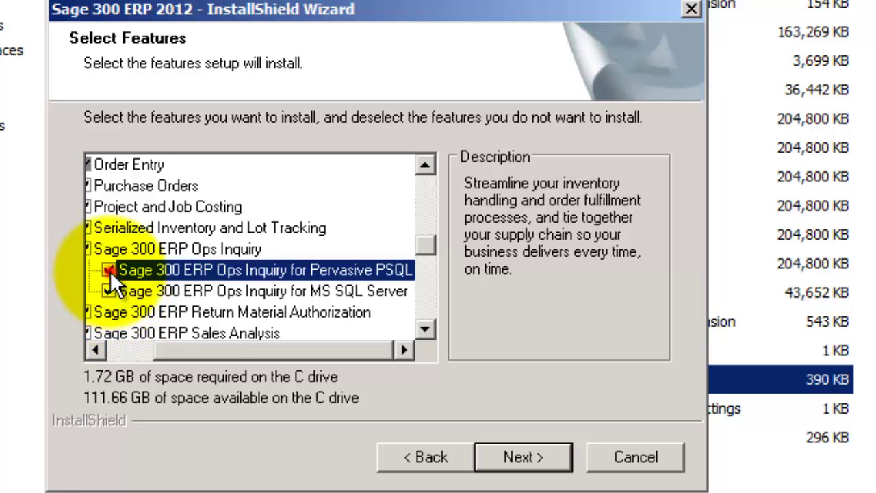
left_click_drag(343, 345, 230, 342)
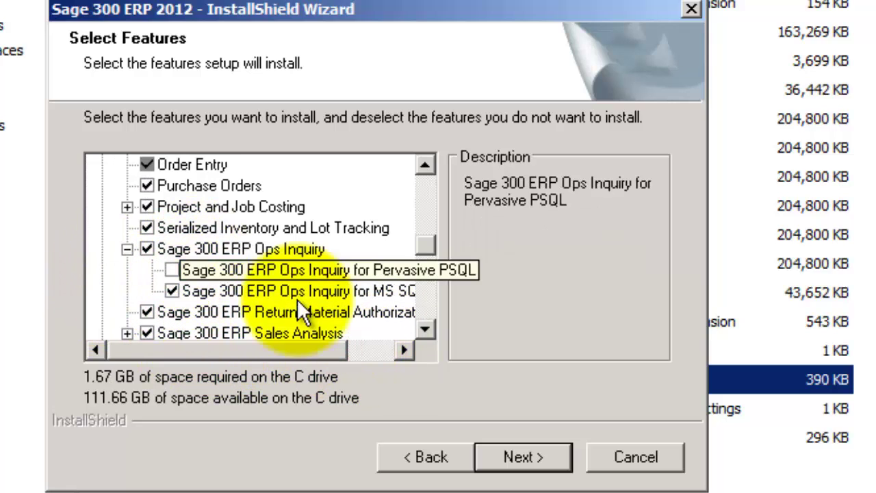
left_click(425, 330)
left_click(425, 330)
left_click(425, 330)
left_click(427, 331)
left_click(427, 331)
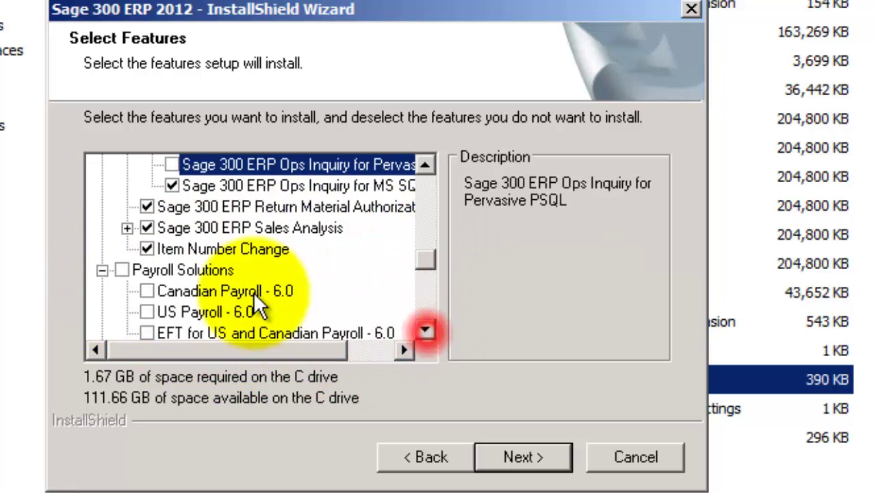
left_click(127, 227)
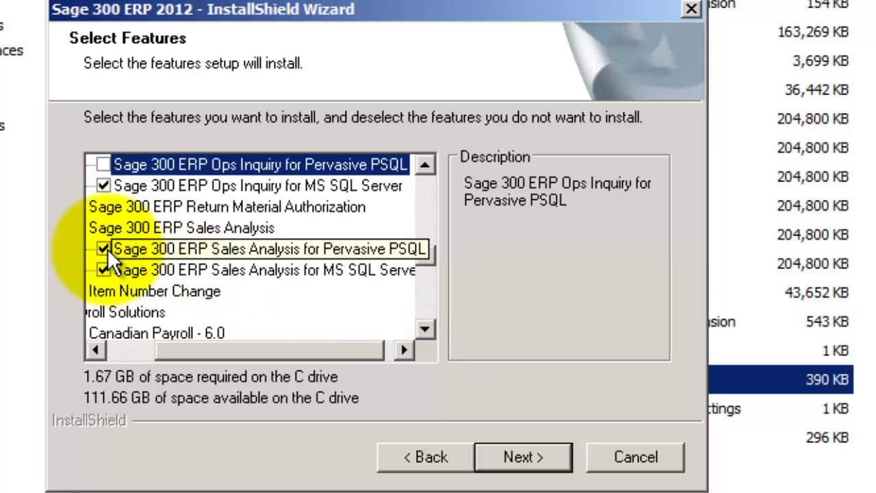
left_click(105, 248)
left_click(231, 338)
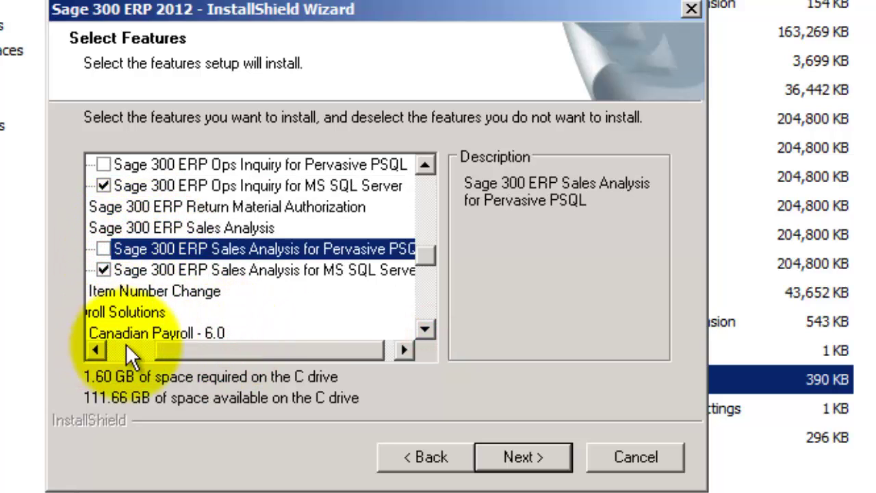
left_click(122, 349)
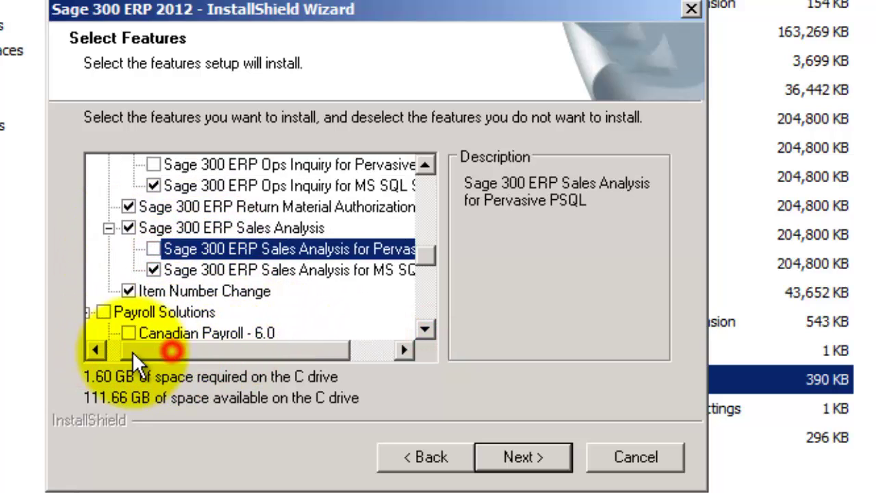
left_click(425, 329)
left_click(425, 330)
left_click(426, 329)
left_click(425, 329)
Step: Include US Payroll 6.0 and EFT for US and Canadian Payroll, then accept the feature selection
left_click(148, 291)
left_click(149, 268)
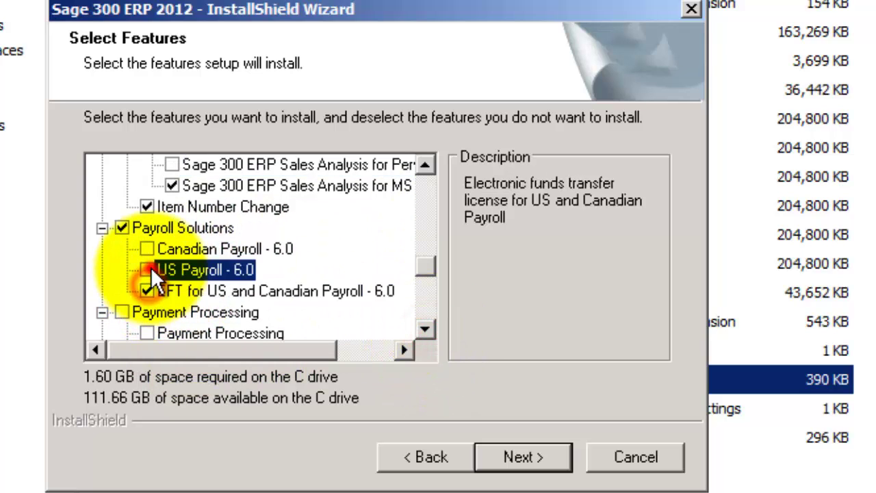
left_click(423, 329)
left_click(423, 329)
left_click(423, 329)
left_click(423, 328)
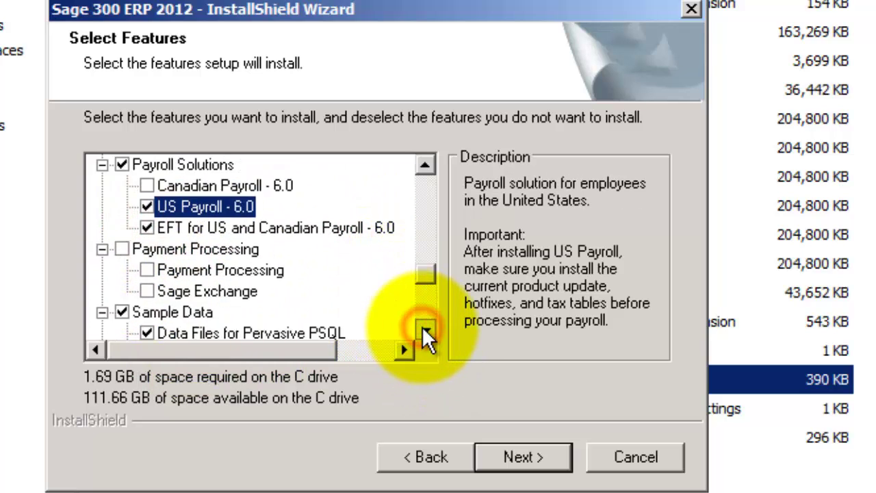
left_click(423, 329)
left_click(423, 329)
left_click(423, 329)
left_click(423, 328)
left_click(425, 165)
left_click(425, 165)
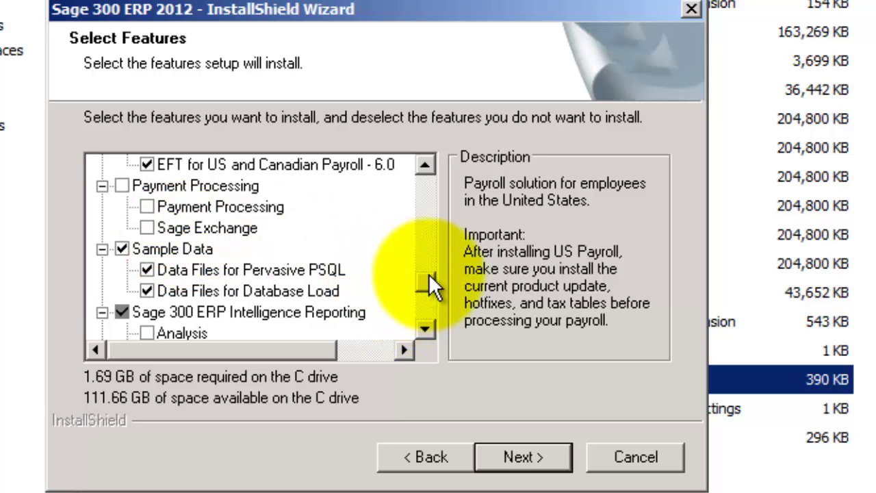
left_click_drag(428, 274, 426, 313)
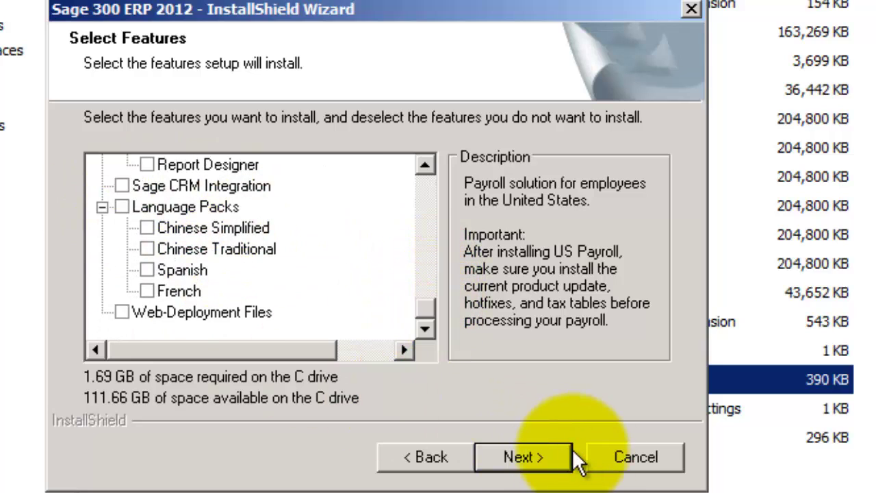
left_click(522, 457)
Step: Start the Sage 300 ERP 2012 installation from the Ready to Install page
left_click(523, 457)
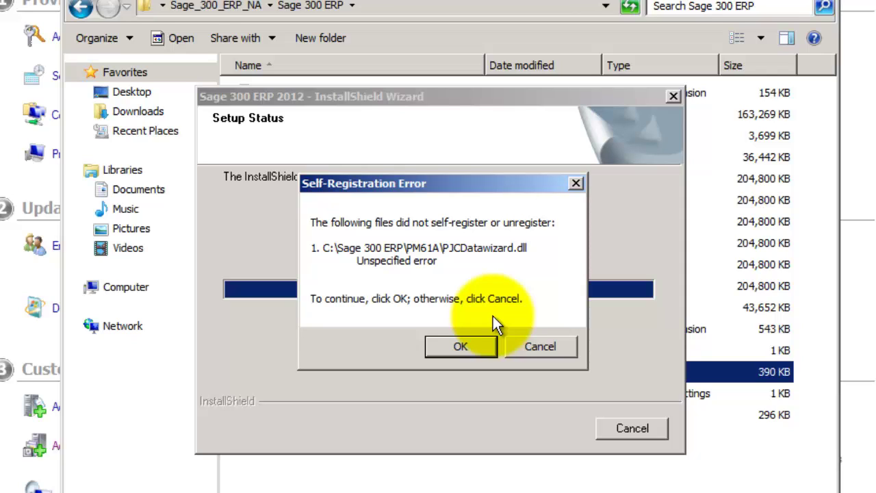
Step: Dismiss the PJCDatawizard.dll error and review the 2012 Premium module licences with a wider Edition column
left_click(449, 346)
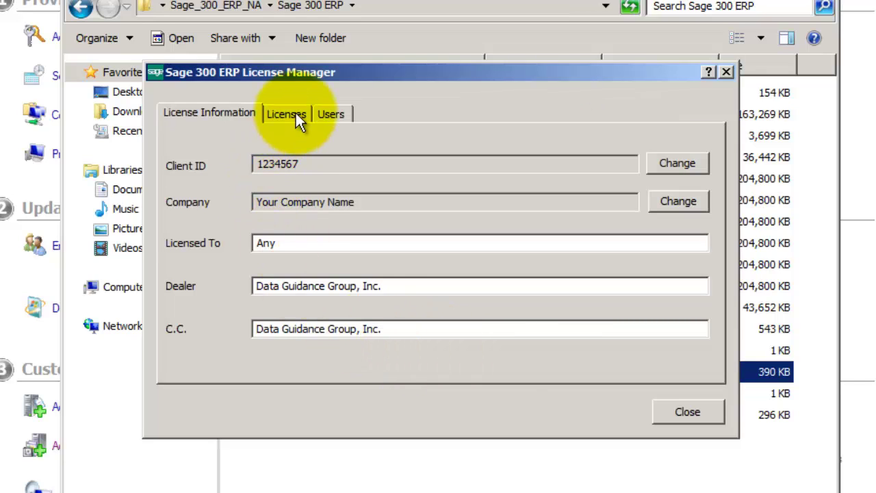
left_click(296, 113)
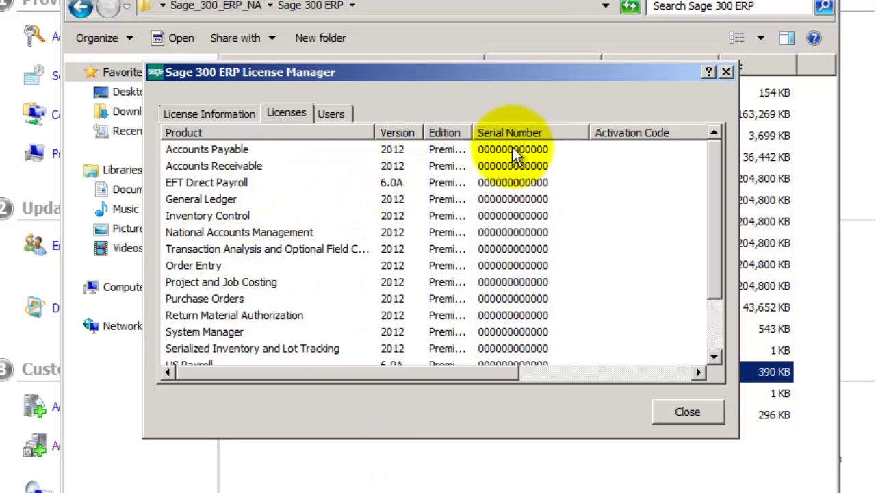
left_click_drag(472, 132, 534, 134)
left_click_drag(654, 130, 616, 132)
left_click_drag(718, 278, 720, 359)
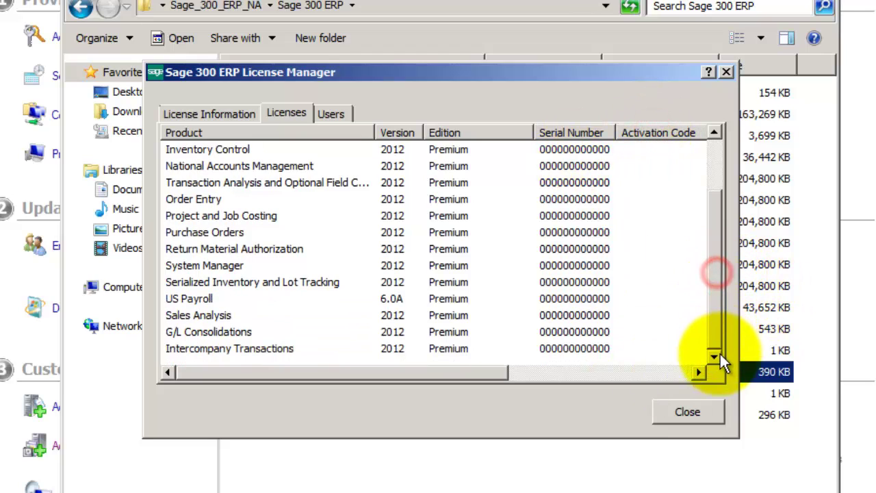
Step: Set the 2012 Premium user licence type to LanPak with a count of 5
left_click(341, 119)
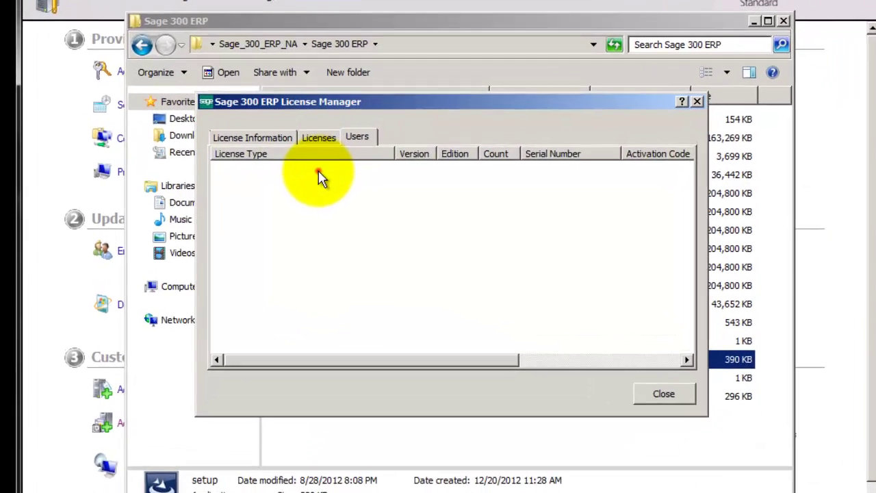
left_click(312, 166)
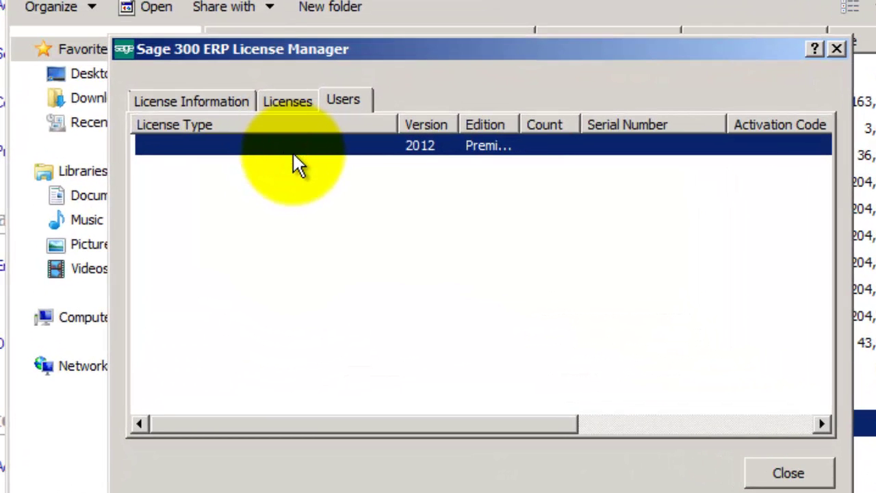
left_click(298, 137)
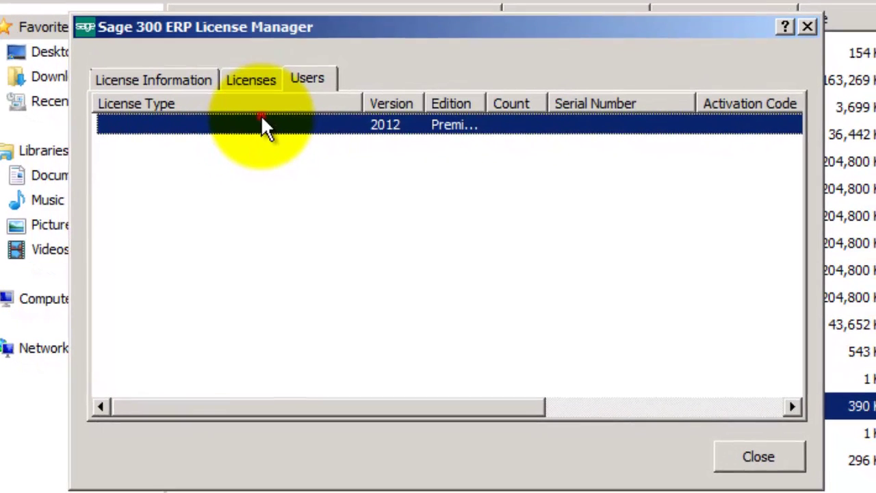
left_click(262, 123)
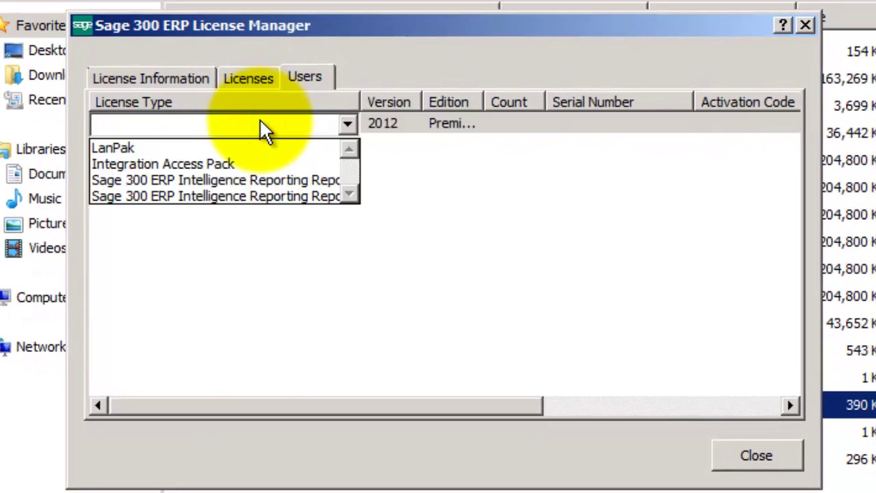
left_click(241, 150)
left_click(395, 128)
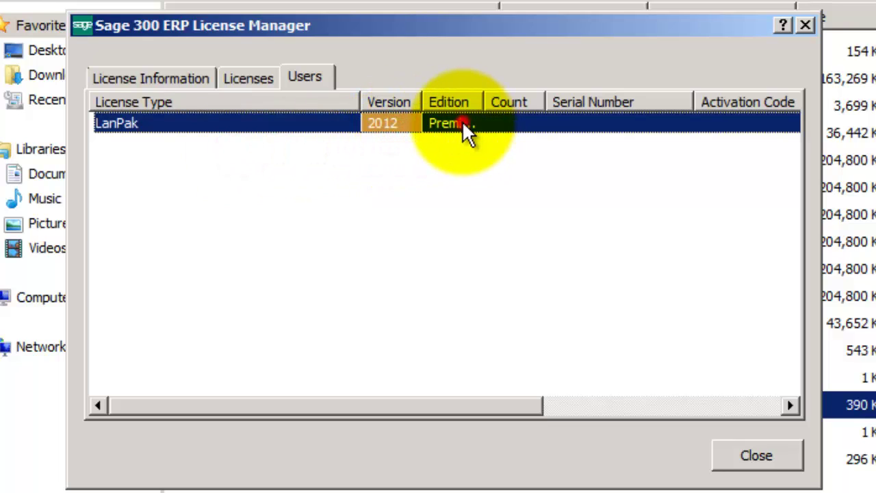
left_click(463, 125)
left_click(519, 124)
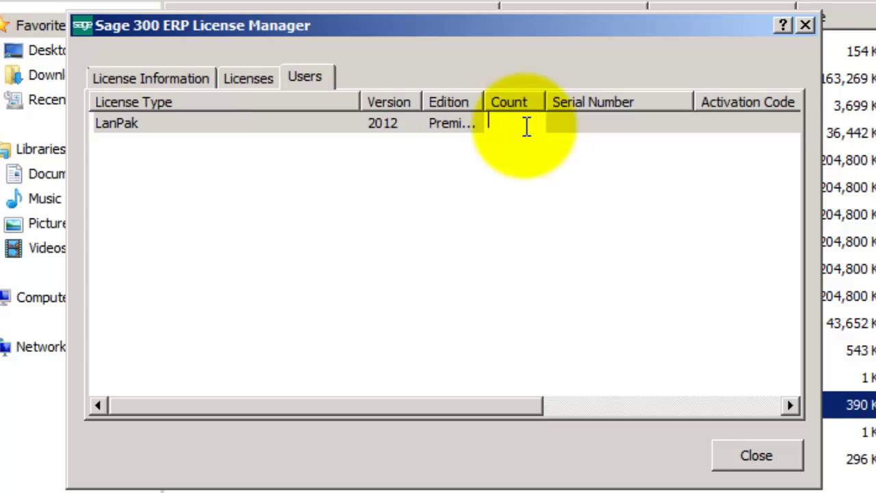
type("1")
key("BackSpace")
type("5")
key("Tab")
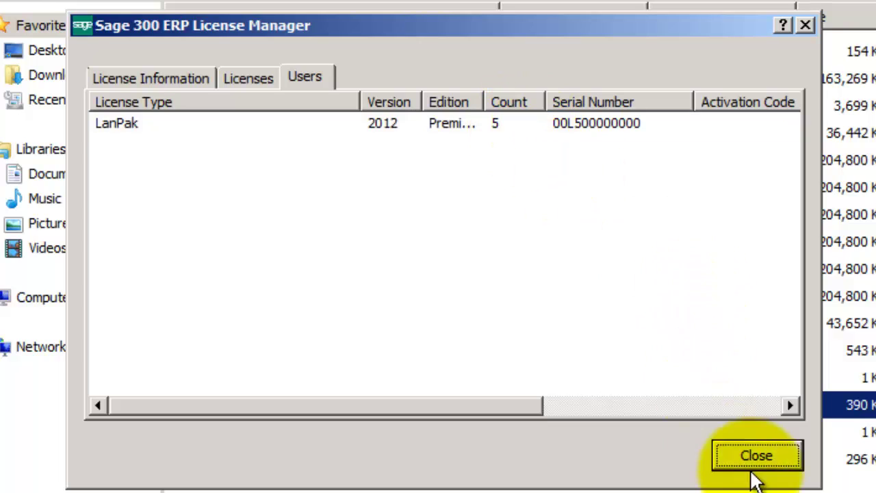
left_click(757, 406)
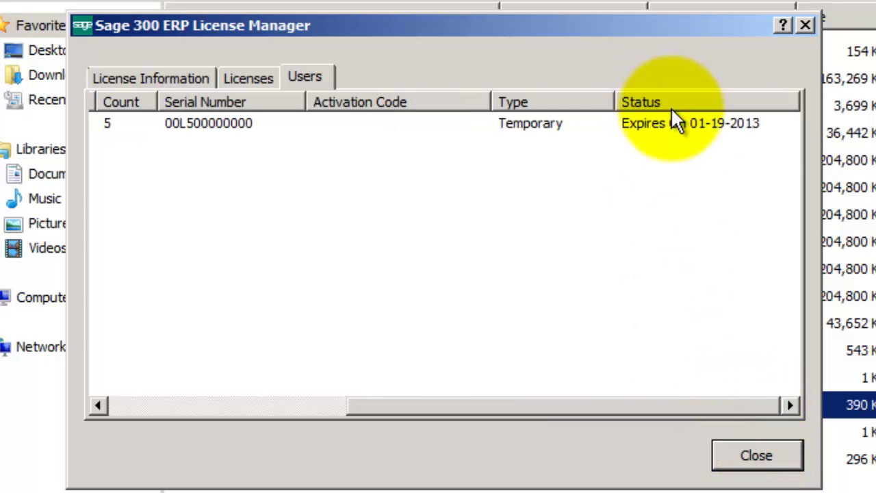
Step: Close License Manager, finish the wizard, and close the Sage 300 ERP folder and Initial Configuration Tasks
left_click(765, 458)
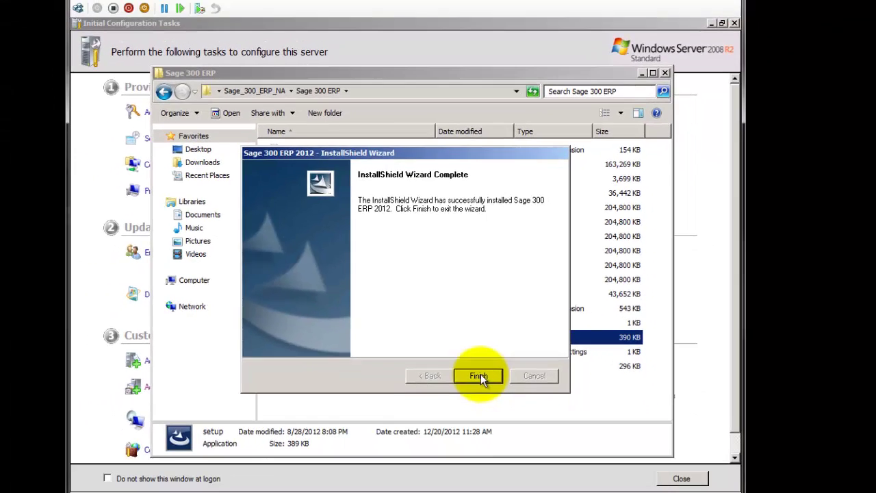
left_click(520, 417)
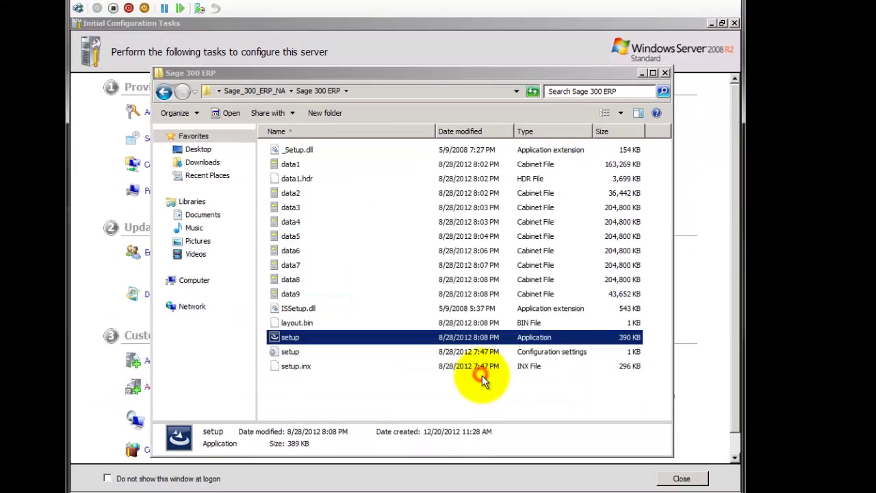
left_click(665, 73)
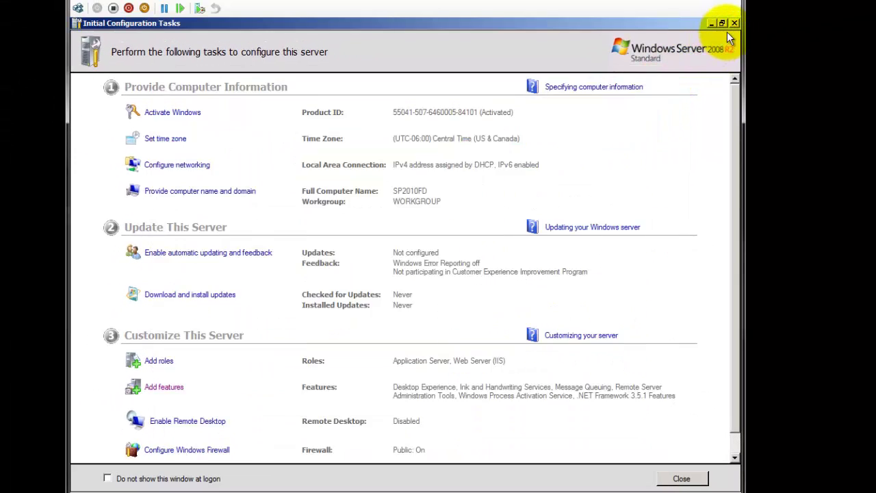
left_click(733, 23)
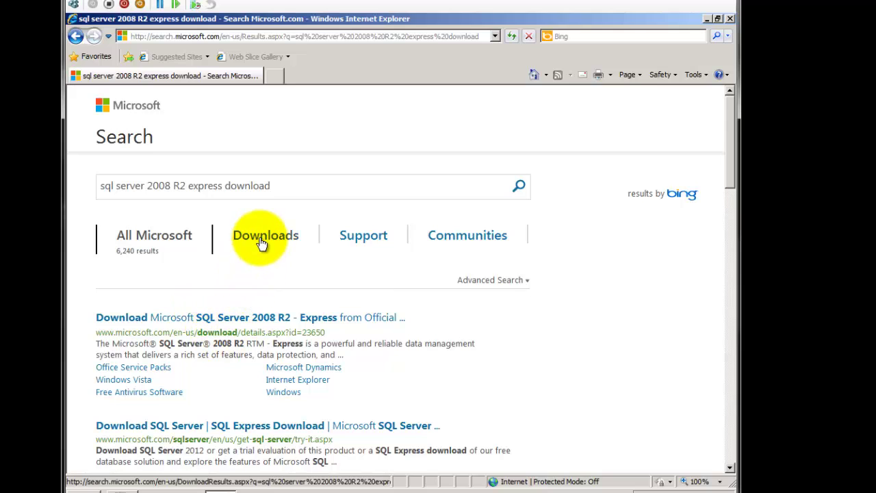
Step: Filter search results to downloads and open the SQL Server 2008 R2 SP2 Express Edition page
left_click(261, 239)
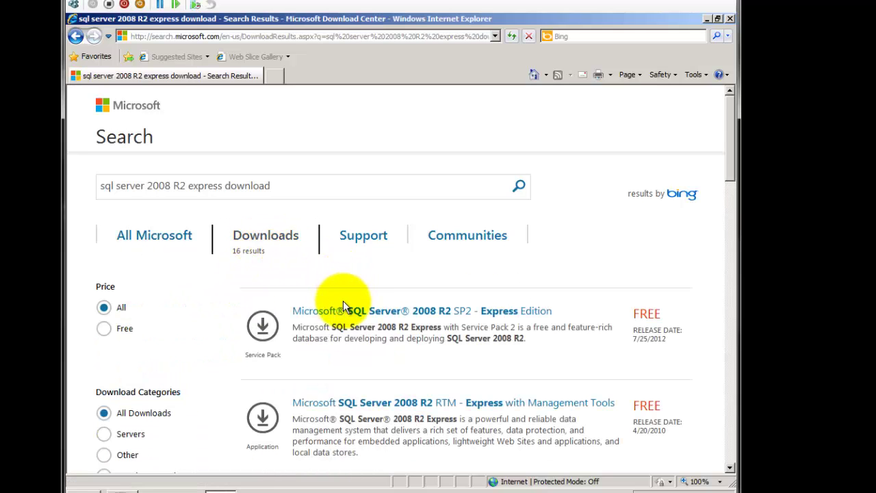
left_click(344, 312)
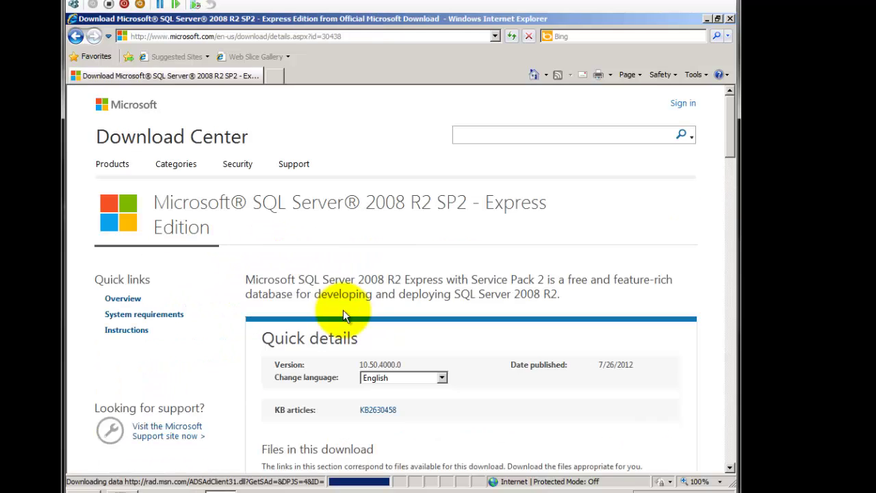
scroll(505, 372, "down", 5)
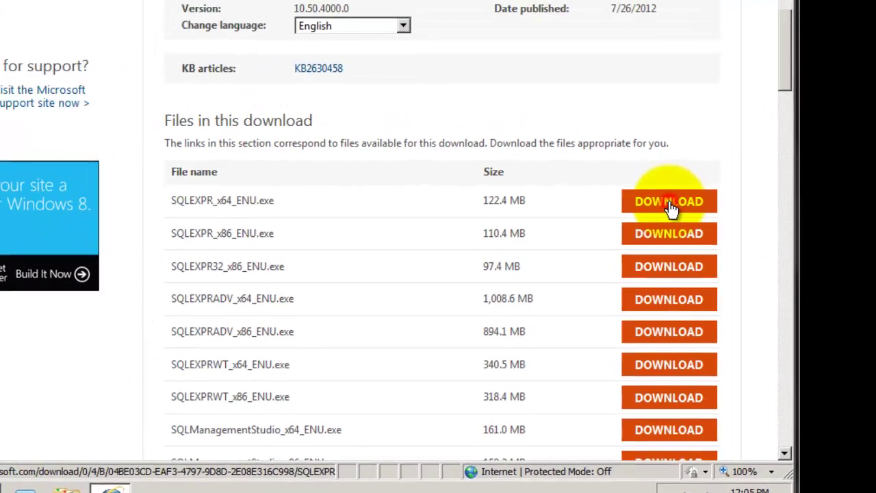
Step: Save the 64-bit installer SQLEXPR_x64_ENU.exe to the Downloads folder
left_click(643, 156)
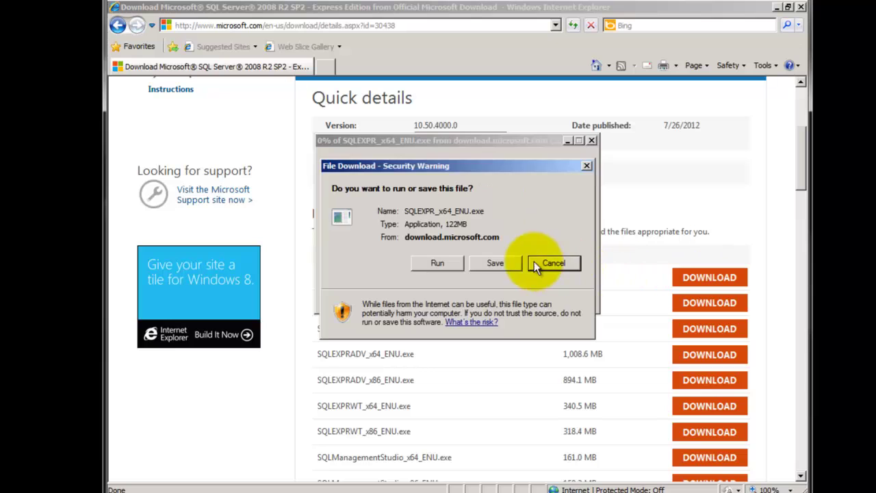
left_click(491, 263)
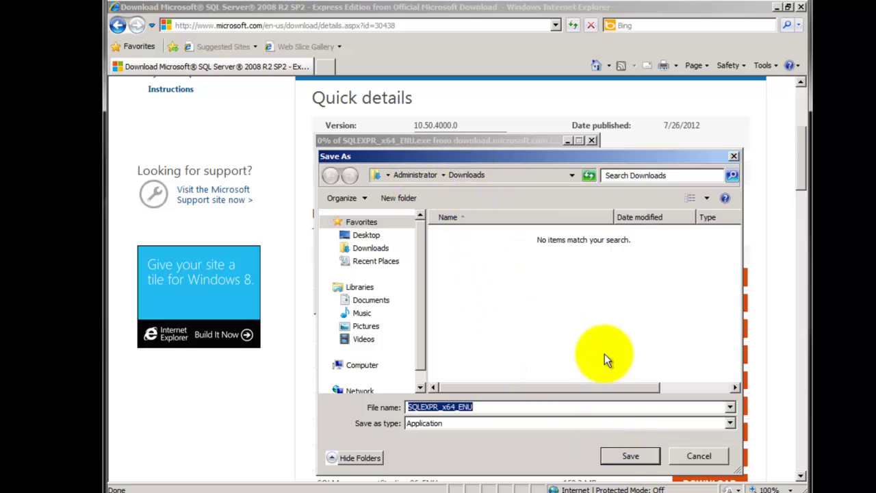
left_click(630, 459)
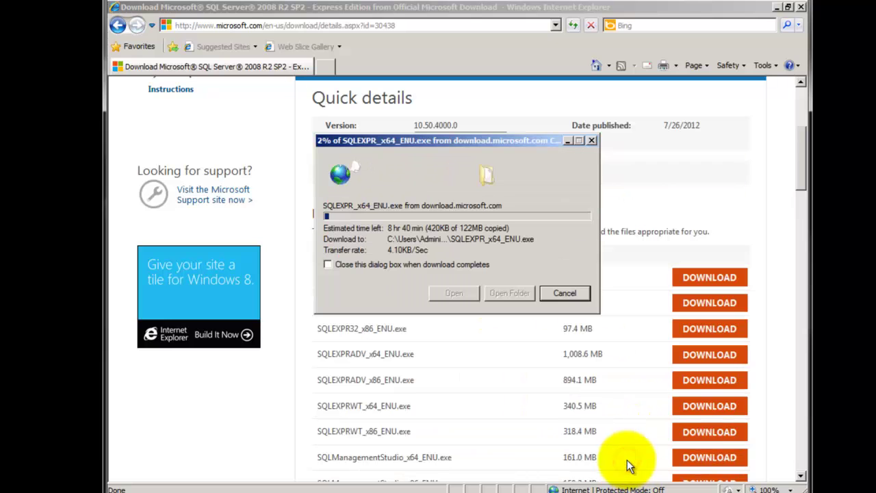
left_click(225, 409)
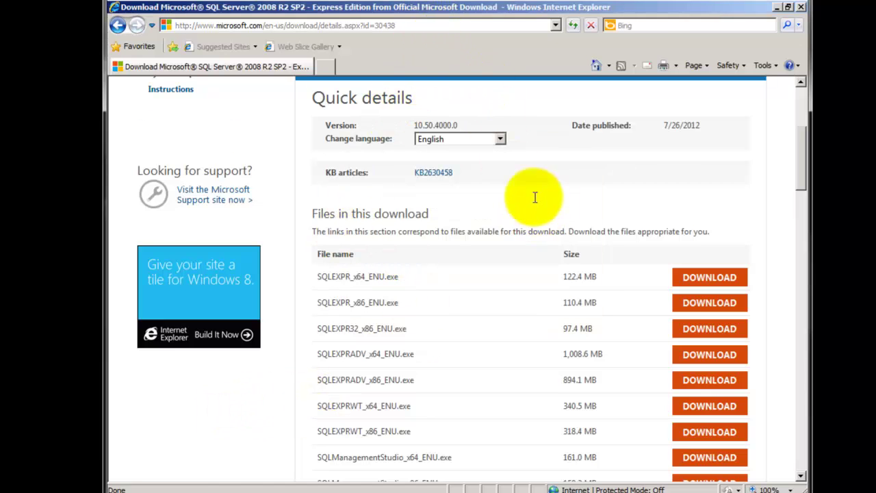
scroll(487, 96, "up", 3)
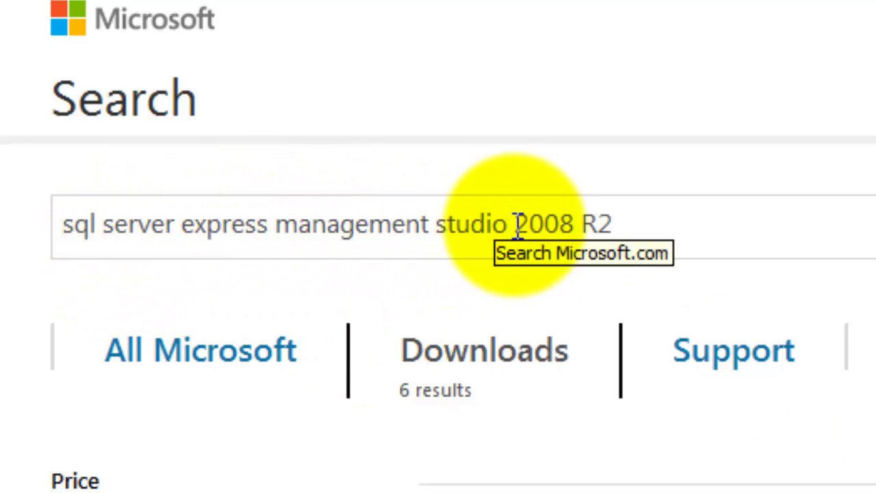
Step: Find Management Studio Express and save SQLManagementStudio_x64_ENU.exe to Downloads
left_click_drag(516, 224, 617, 217)
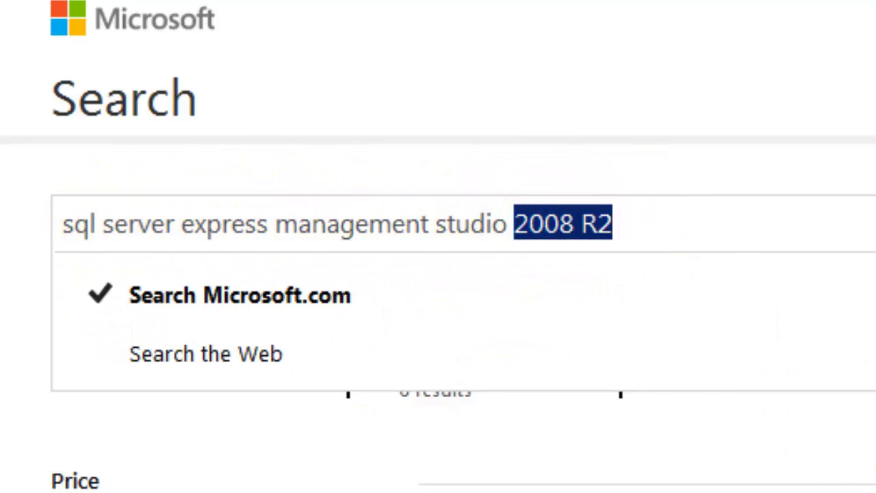
left_click(421, 385)
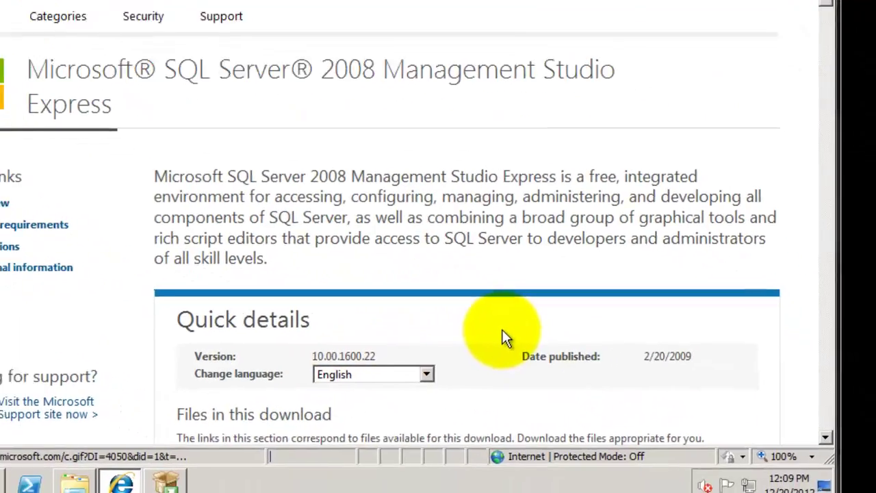
scroll(445, 301, "down", 4)
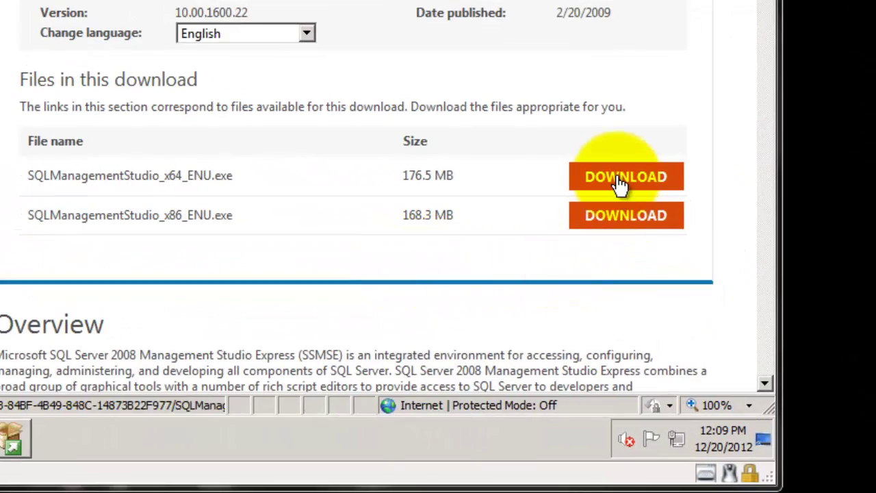
left_click(620, 180)
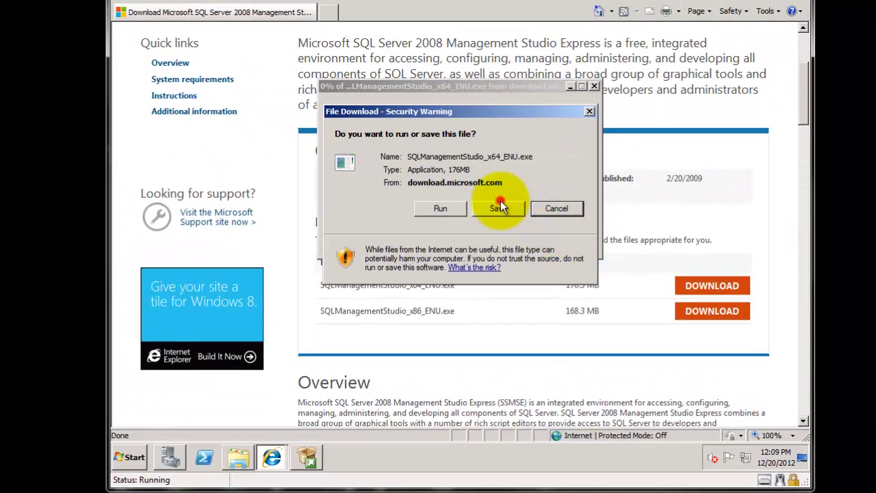
left_click(499, 207)
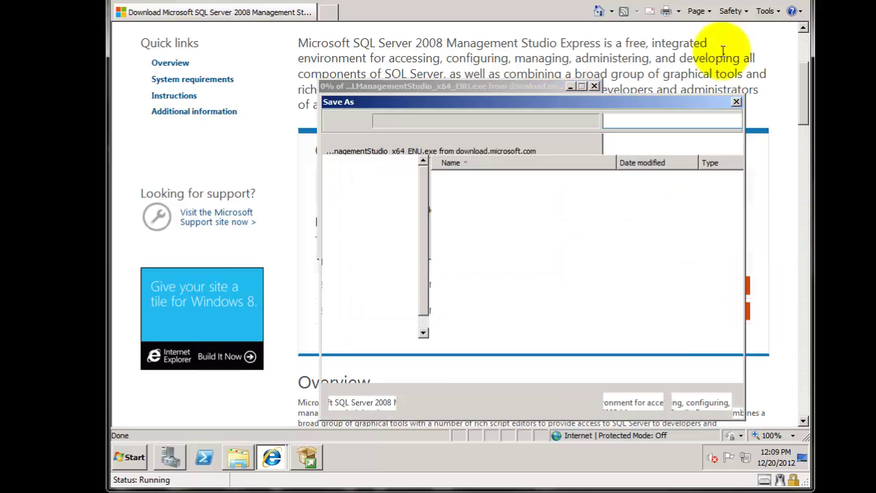
left_click(643, 401)
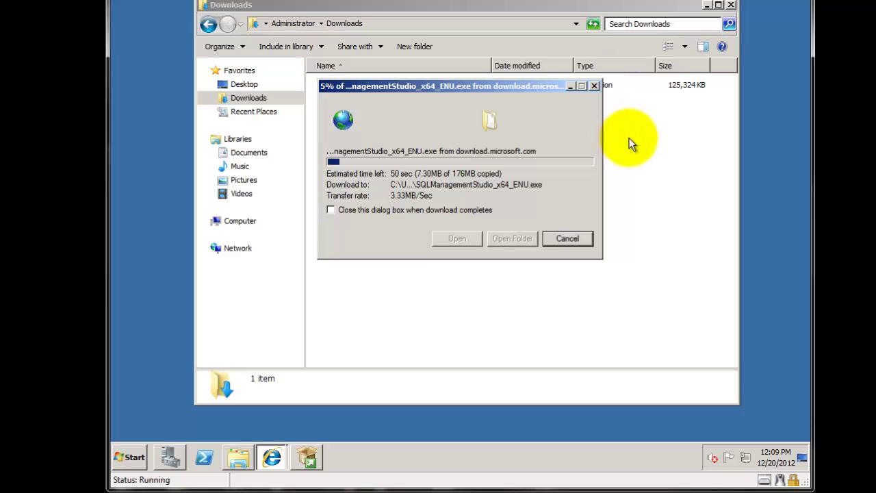
Step: Hide the Downloads folder and progress windows and restore the SQL Server Installation Center
left_click(666, 195)
left_click(708, 5)
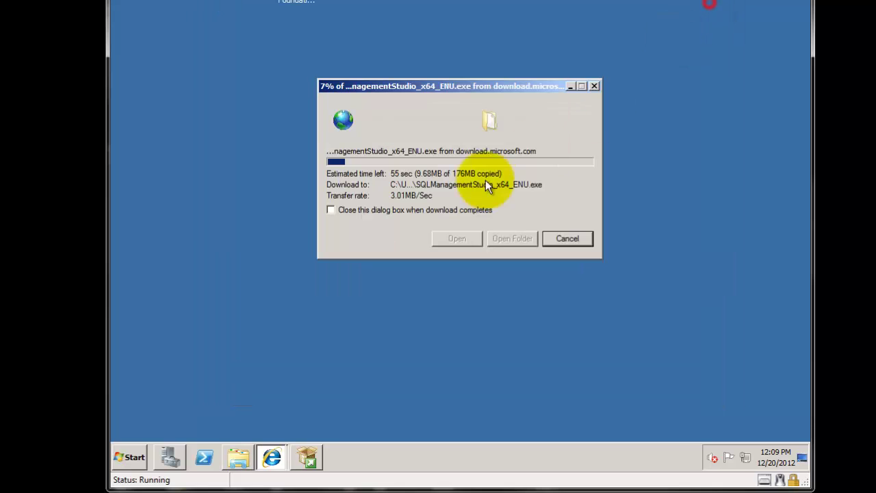
left_click(570, 86)
left_click(306, 460)
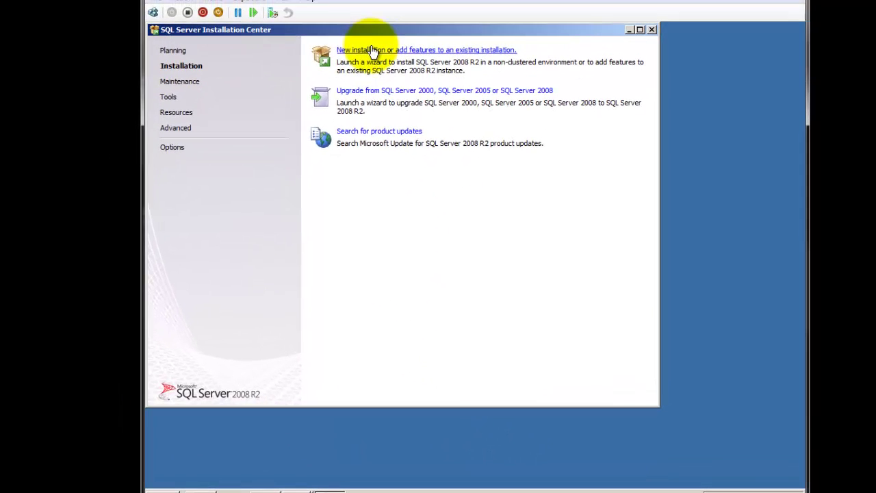
Step: Start a new SQL Server 2008 R2 installation, accept the license terms and install setup support files
left_click(371, 50)
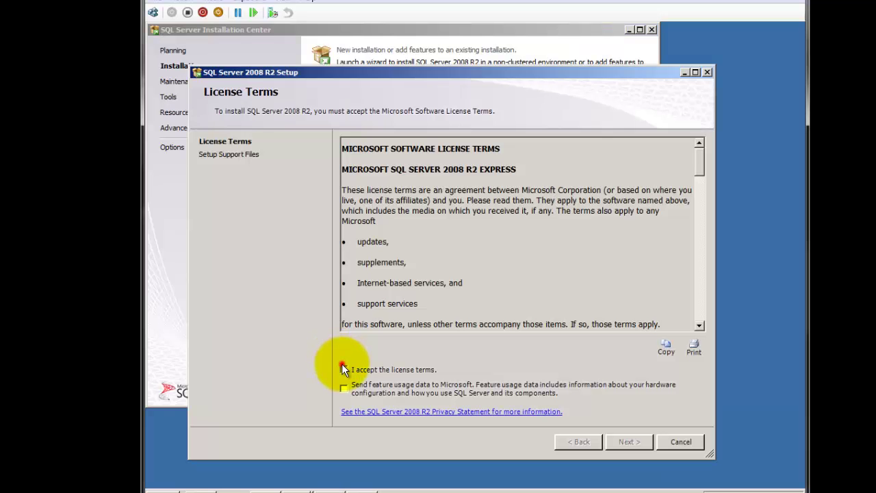
left_click(344, 369)
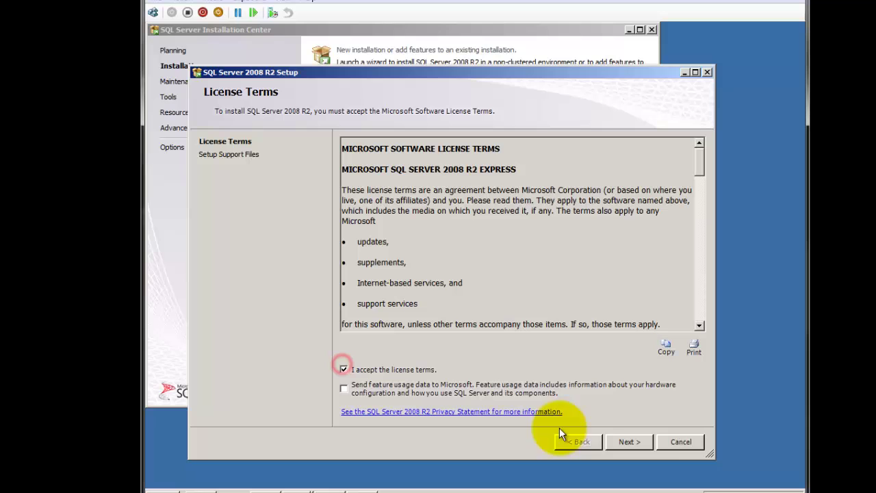
left_click(610, 438)
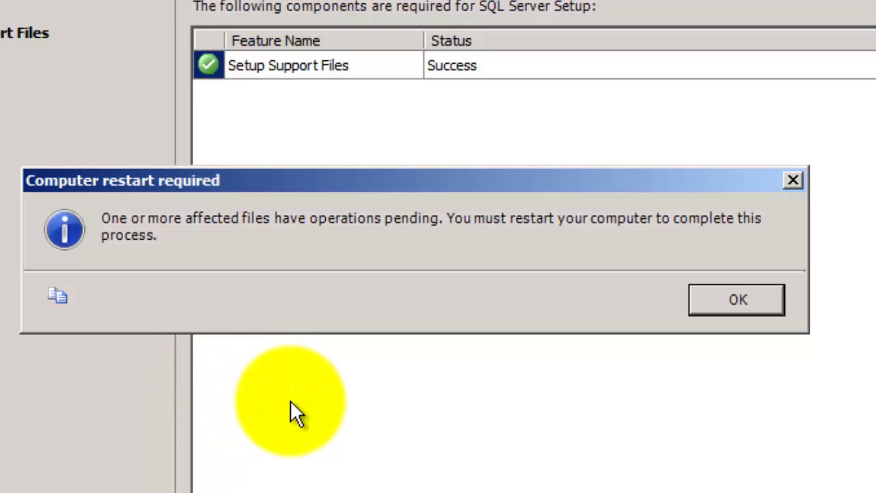
Step: Acknowledge the Computer restart required notice with OK
left_click(756, 302)
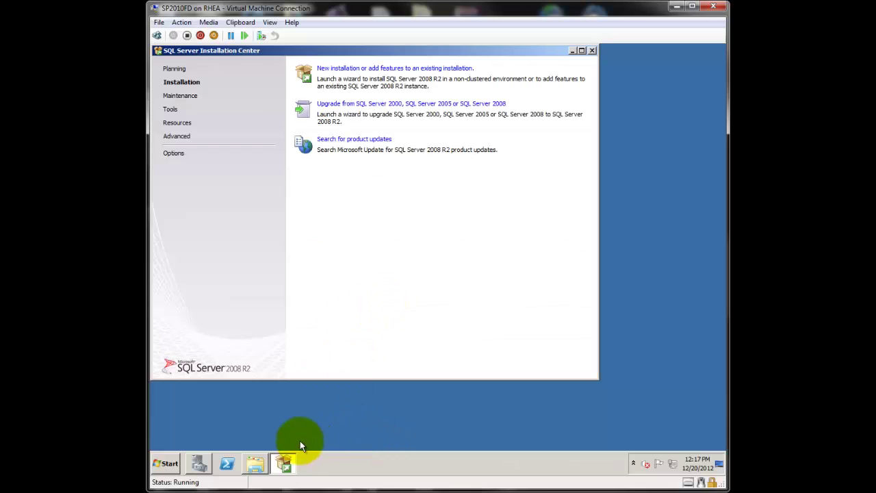
Step: Check the Downloads folder, then relaunch a new SQL Server installation
left_click(255, 466)
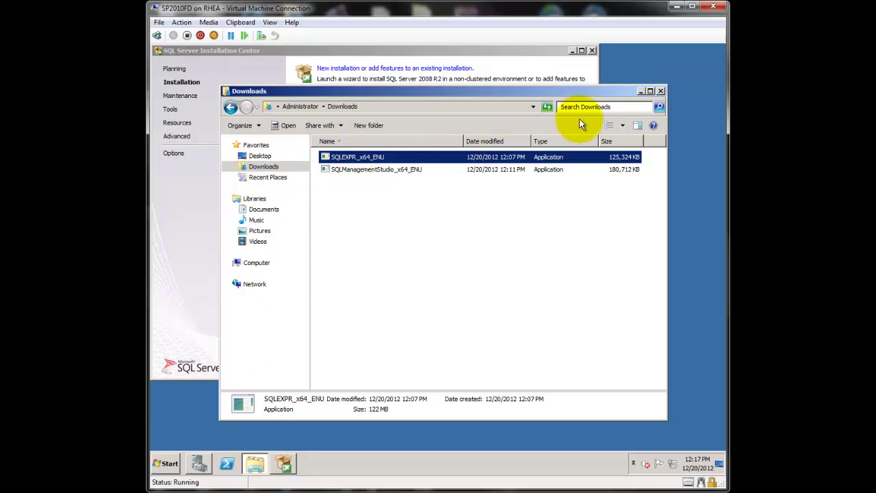
left_click(642, 92)
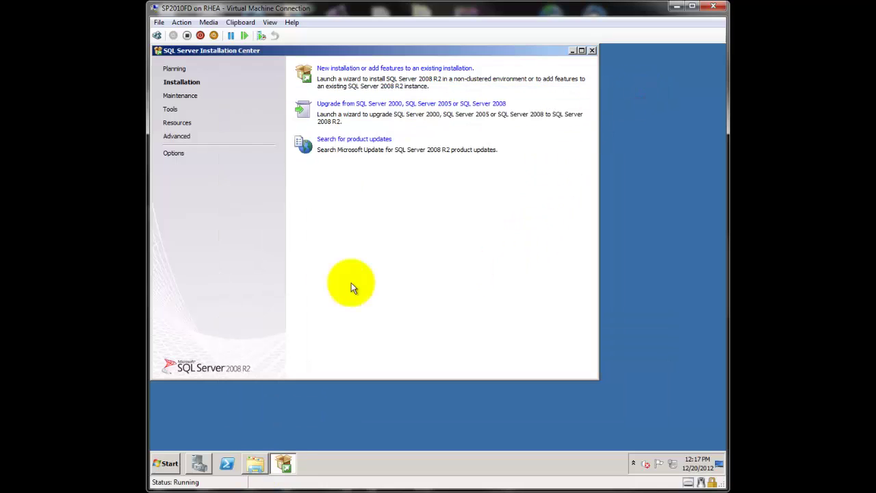
left_click(337, 68)
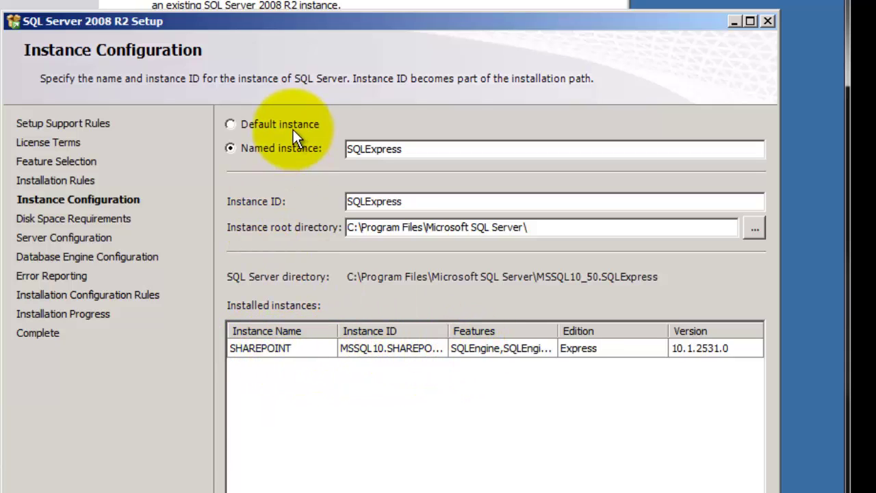
Step: Replace the SQLExpress instance name with SAGE300 and continue to Server Configuration
double_click(410, 149)
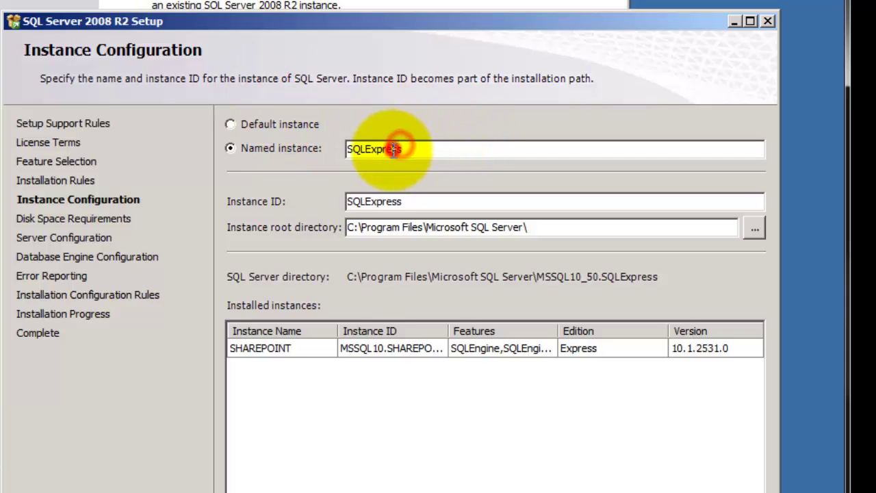
key("End")
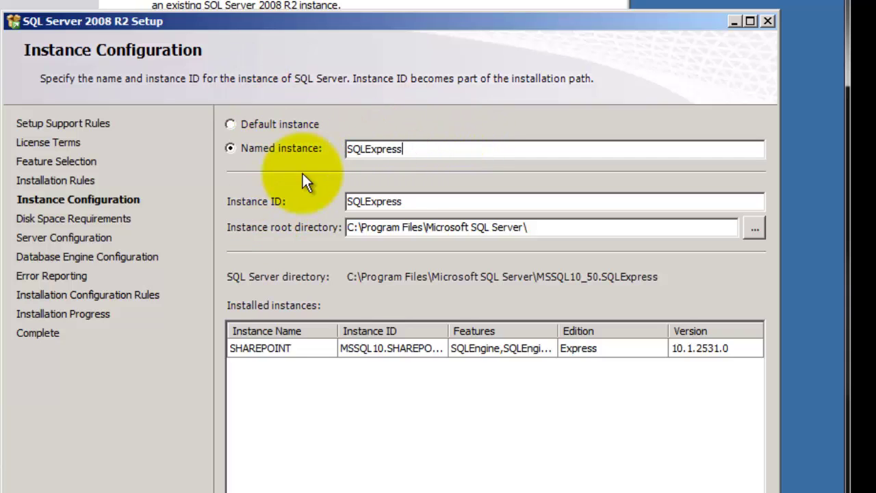
left_click_drag(420, 149, 336, 151)
type("SAGE3")
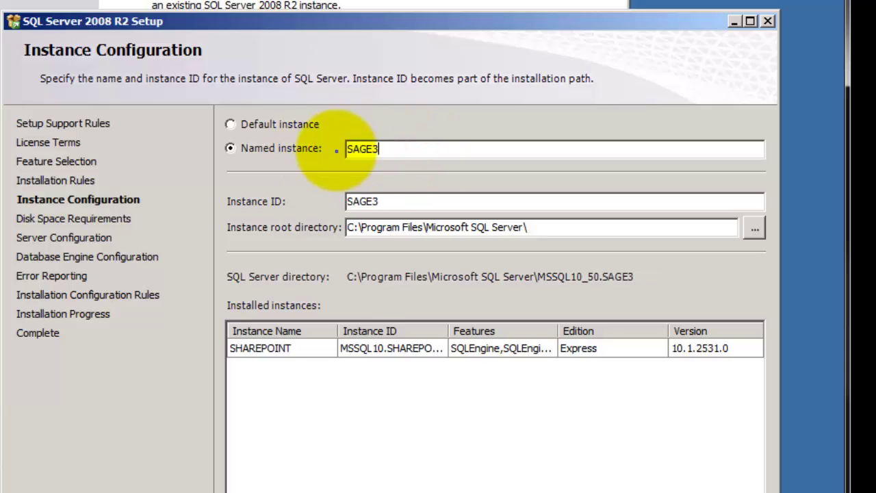
type("00")
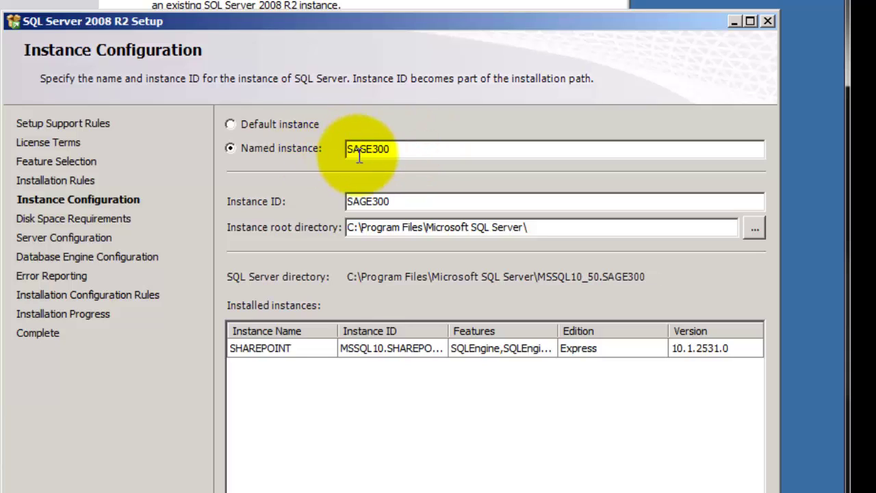
key("Return")
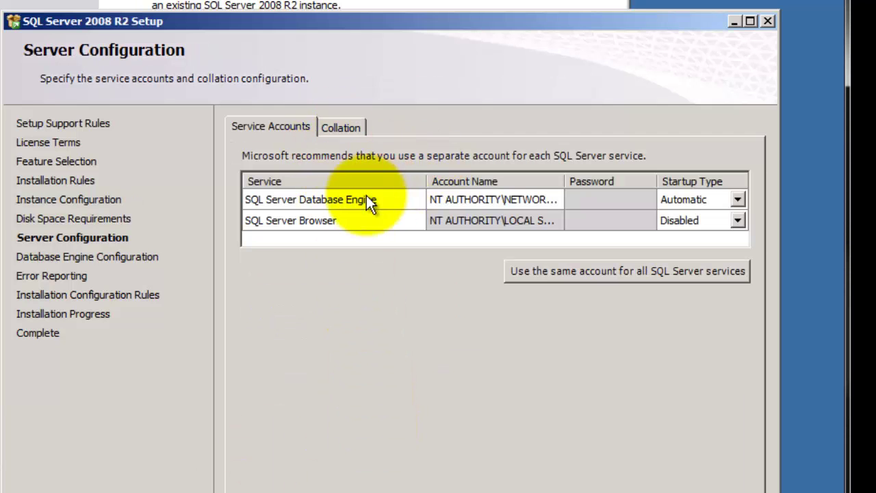
Step: Use NT AUTHORITY\NETWORK SERVICE as the shared account for all SQL Server services
left_click(590, 271)
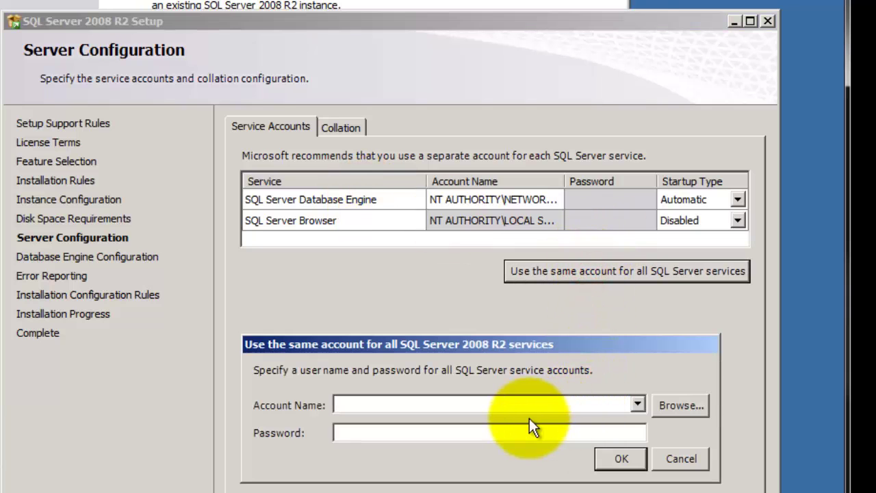
left_click(638, 405)
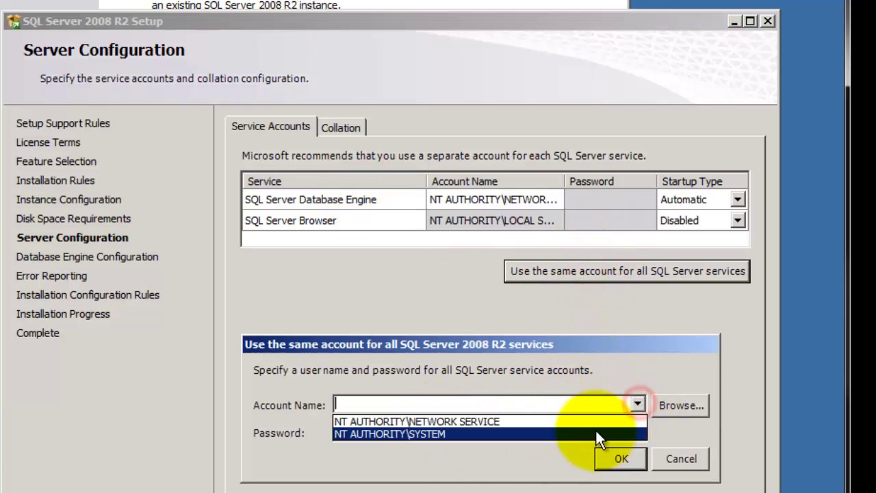
left_click(593, 422)
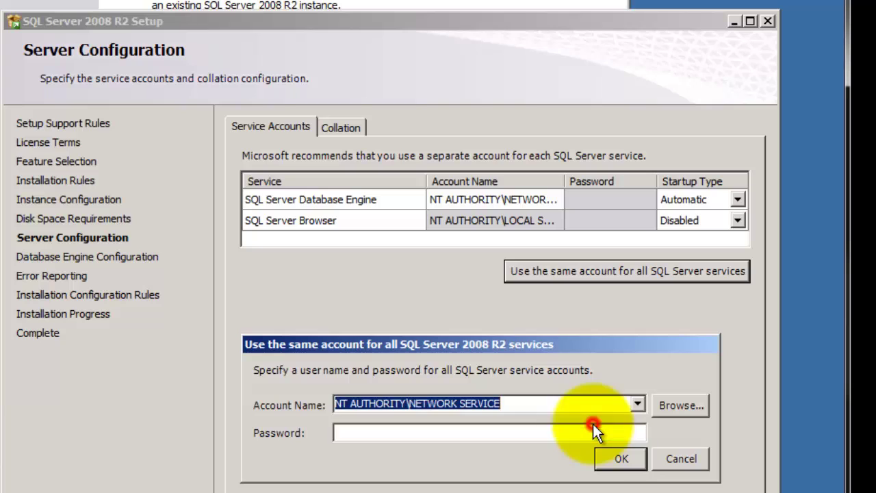
left_click(621, 459)
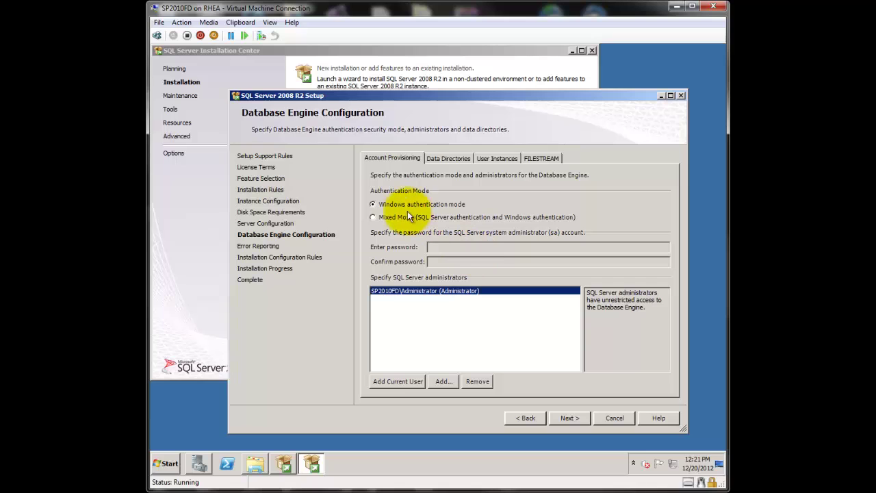
Step: Switch to Mixed Mode authentication, enter the sa password, and proceed past the validation error
left_click(377, 219)
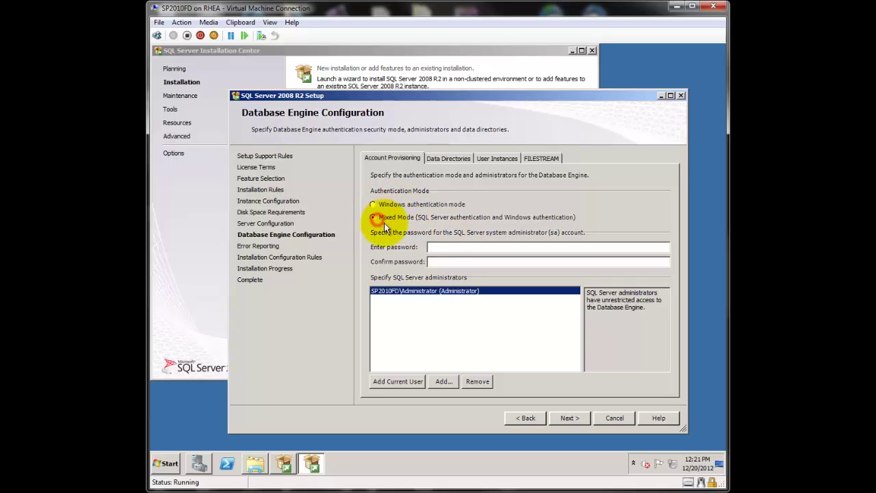
left_click(453, 248)
type("****")
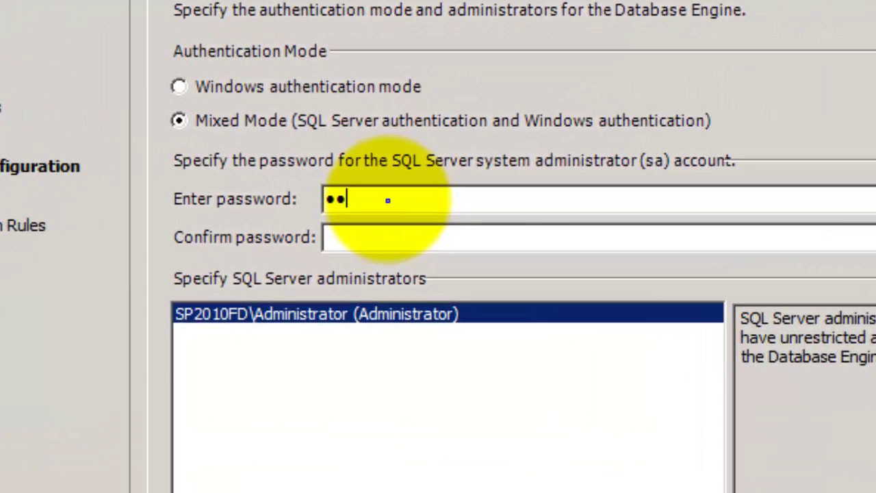
type("****")
key("Tab")
type("********")
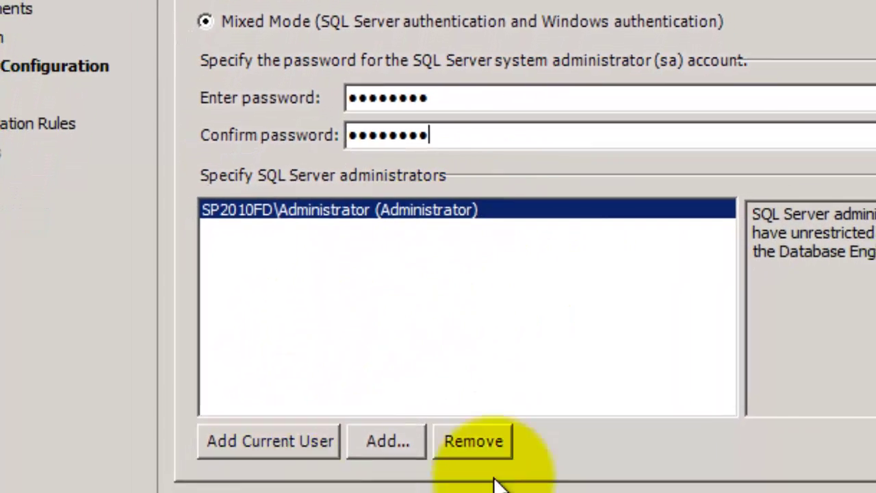
left_click(679, 483)
left_click(732, 171)
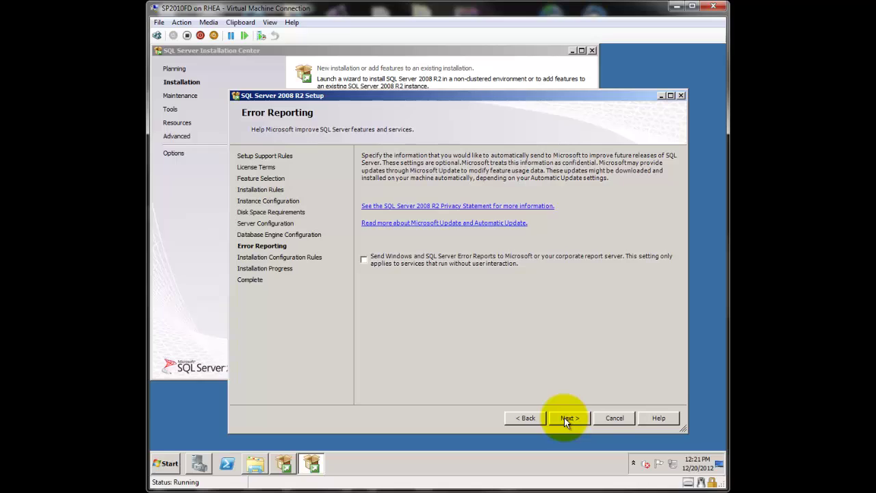
Step: Install SQL Server 2008 R2, close the finished wizard and acknowledge the restart notice
left_click(564, 417)
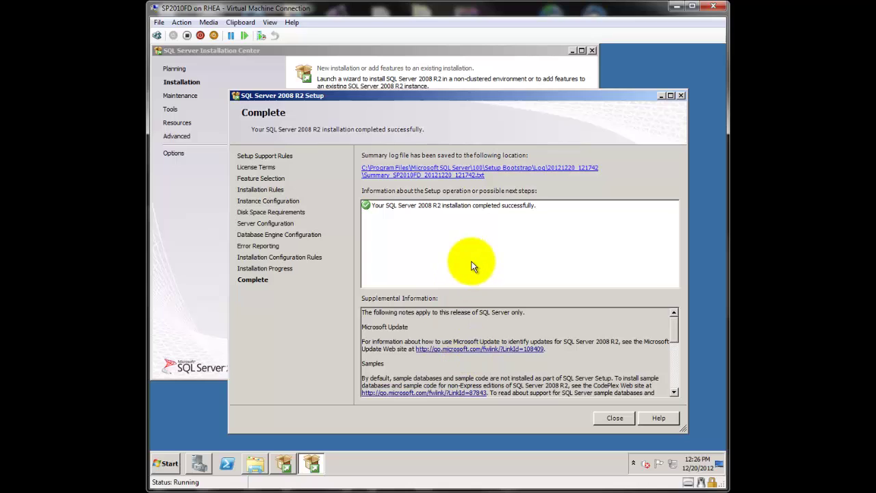
left_click(610, 418)
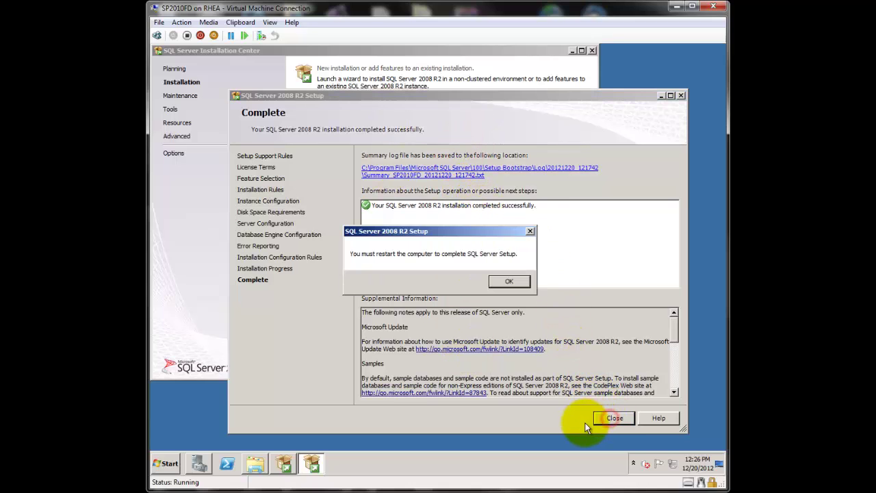
left_click(511, 282)
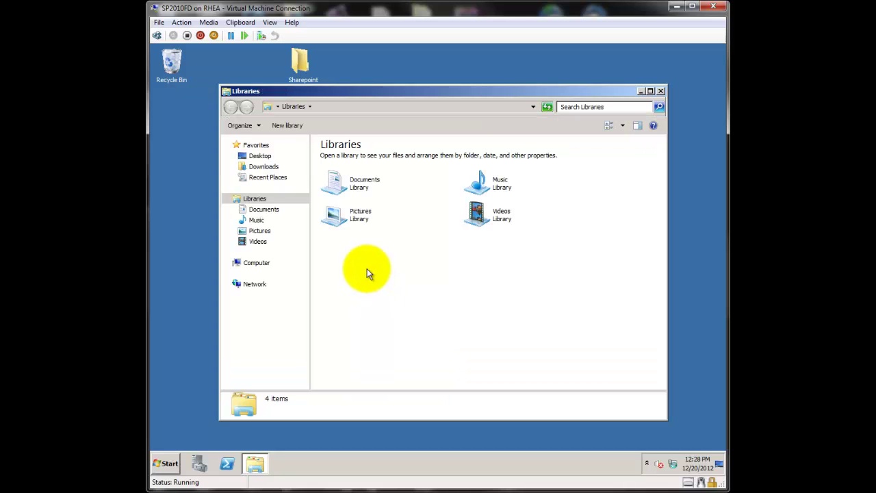
Step: Run SQLManagementStudio_x64_ENU from Downloads and bring its file extraction progress forward
left_click(264, 167)
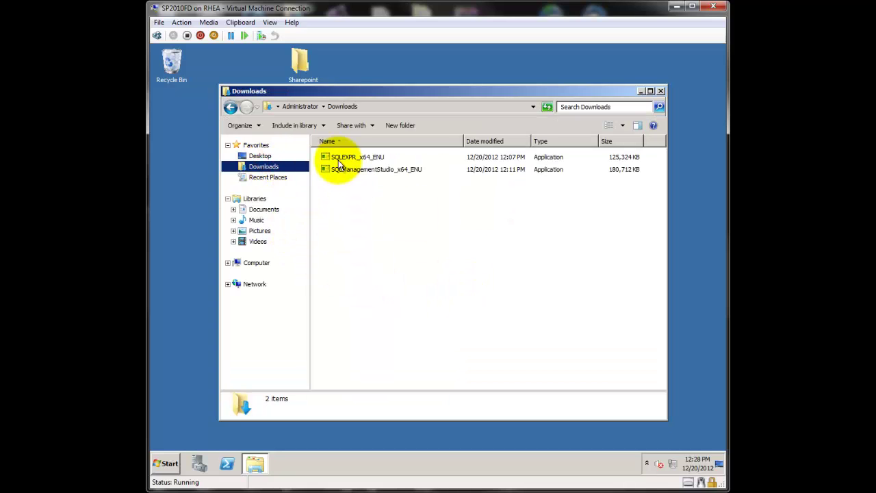
left_click(343, 170)
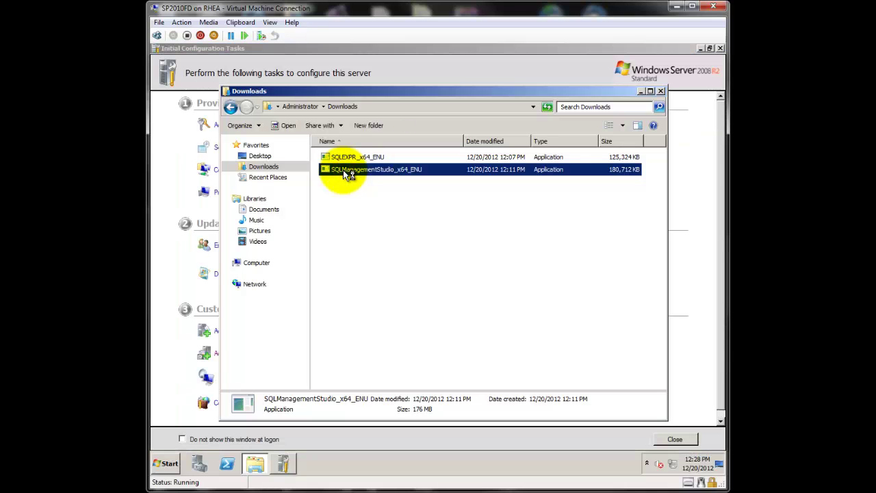
double_click(343, 170)
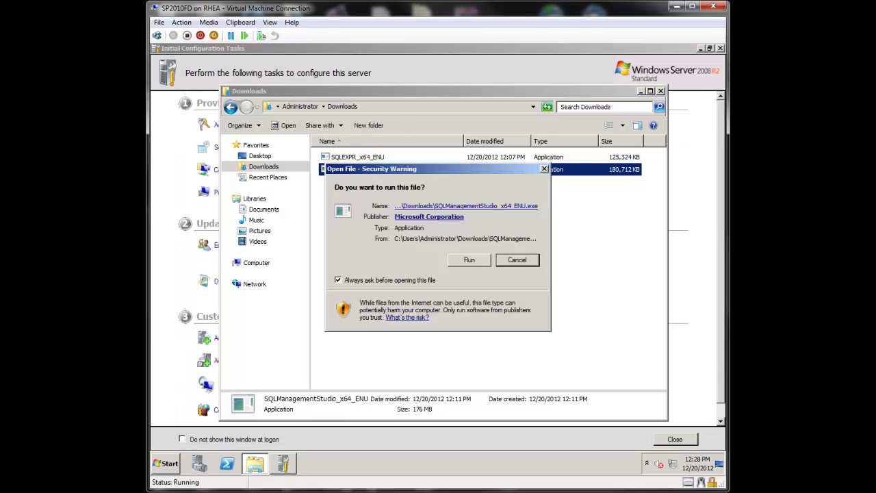
left_click(470, 257)
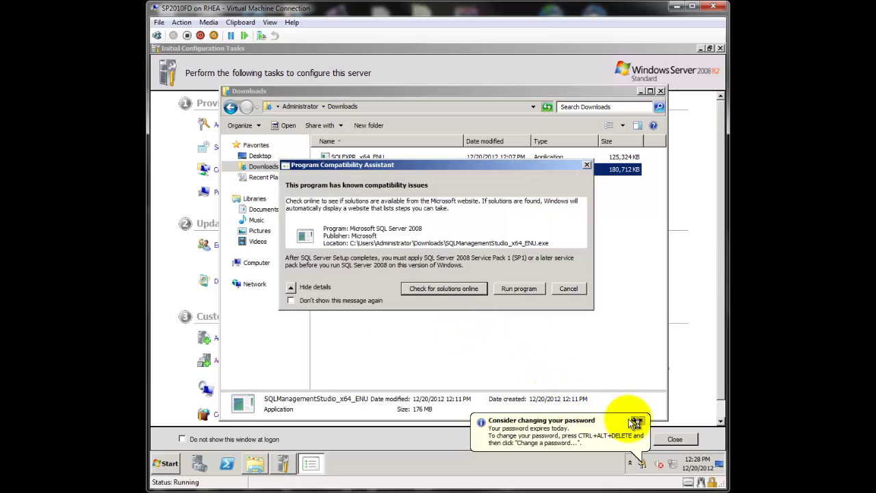
left_click(641, 422)
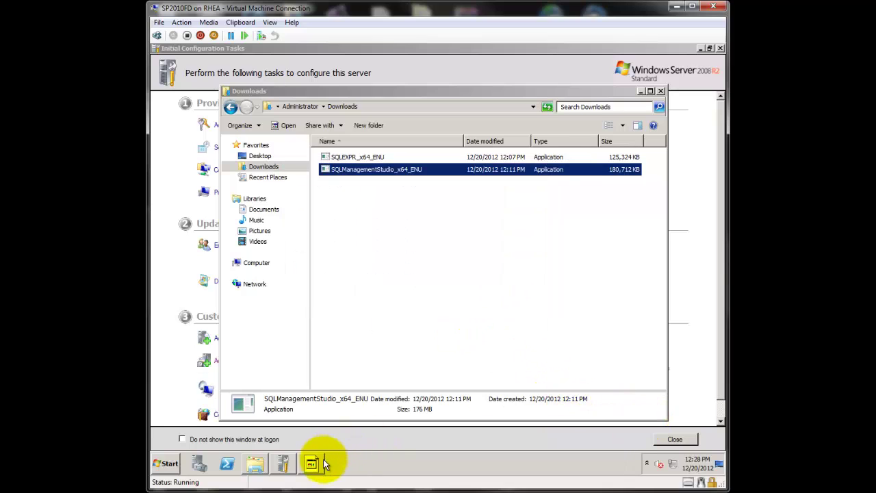
left_click(312, 467)
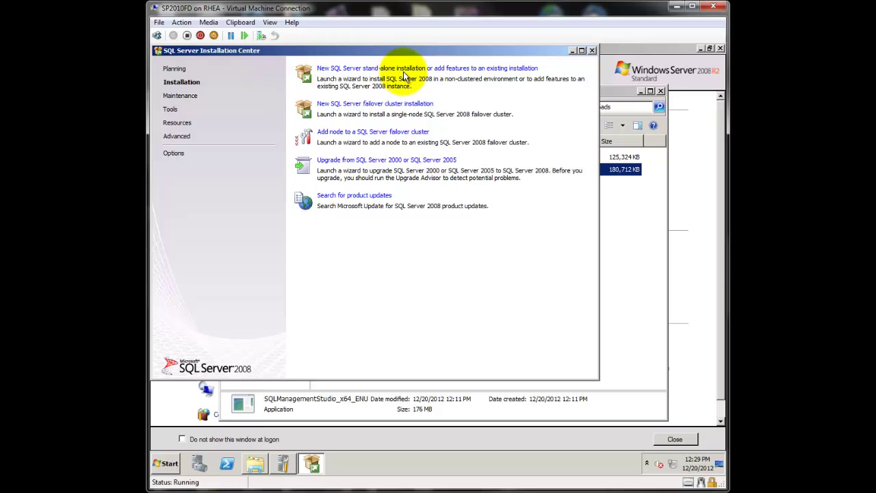
Step: Start a new stand-alone installation, install setup support files and pass the rule checks
left_click(406, 70)
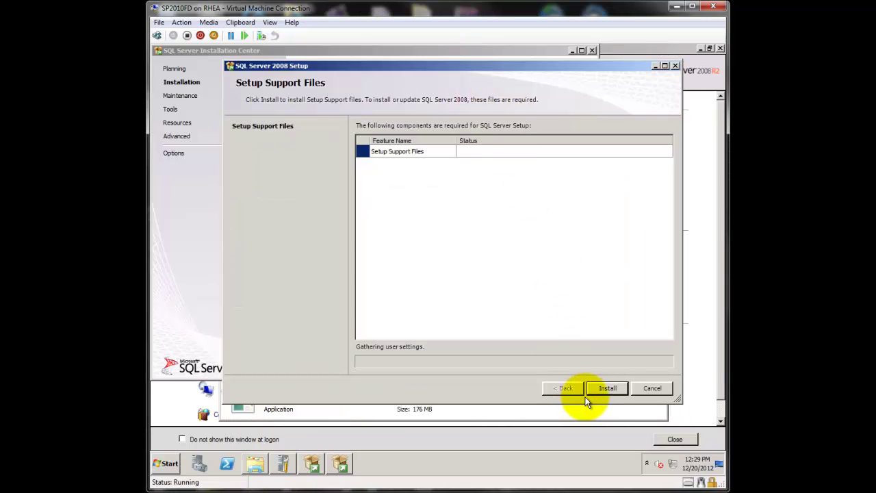
left_click(607, 389)
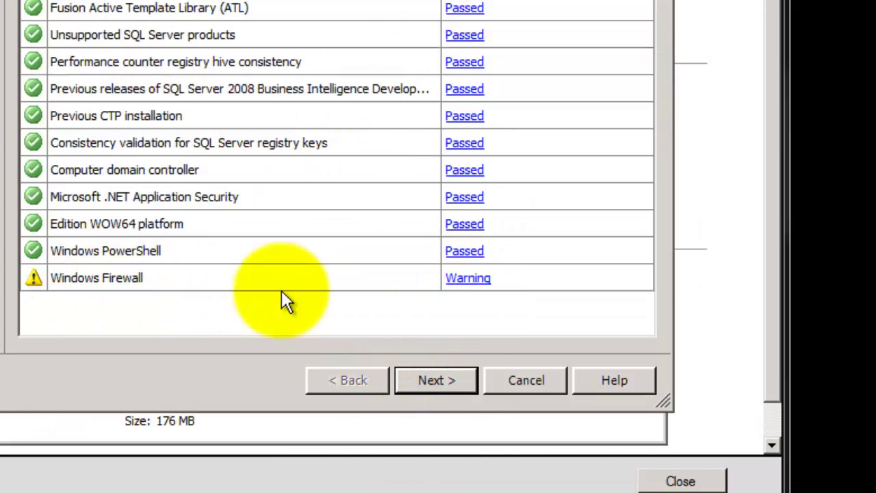
left_click(450, 381)
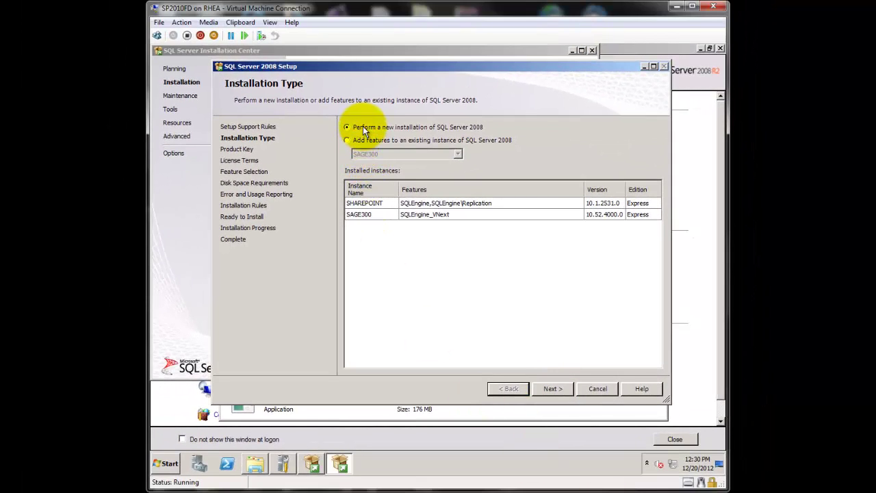
Step: Choose a new installation with the free edition and accept the license terms
left_click(562, 389)
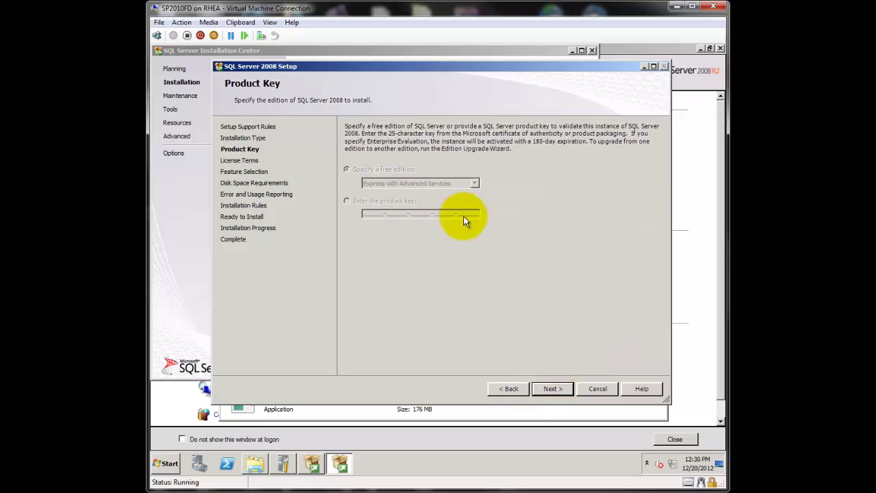
left_click(552, 387)
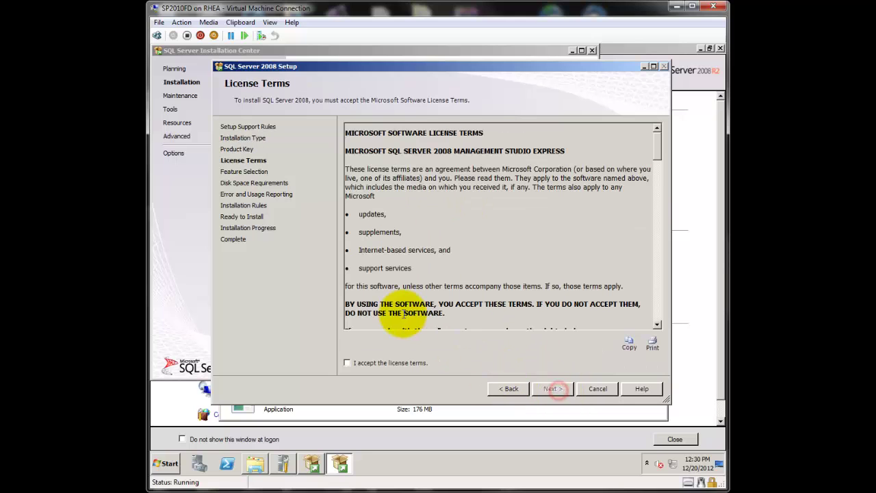
left_click(365, 363)
left_click(556, 389)
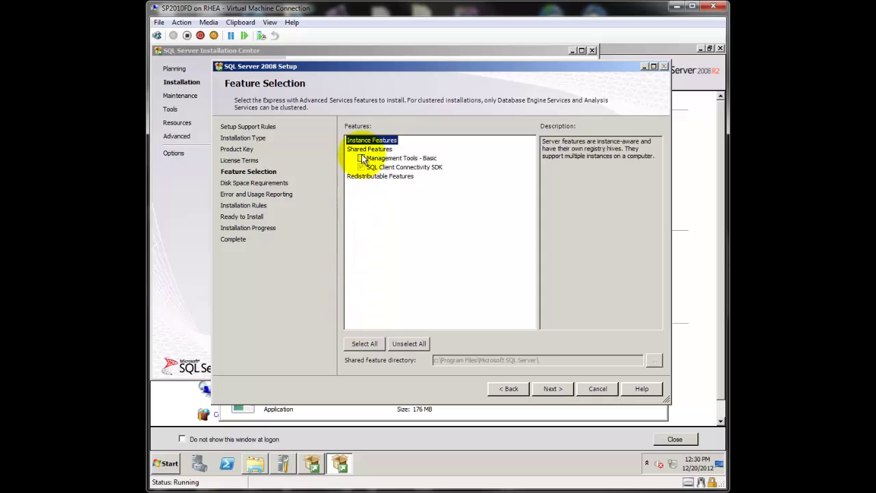
Step: Select Management Tools - Basic and install it through to the completion page
left_click(361, 158)
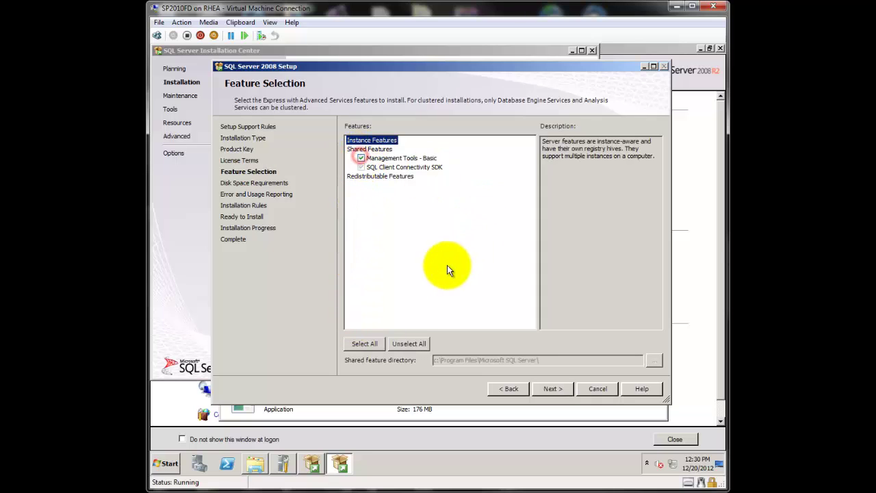
left_click(560, 382)
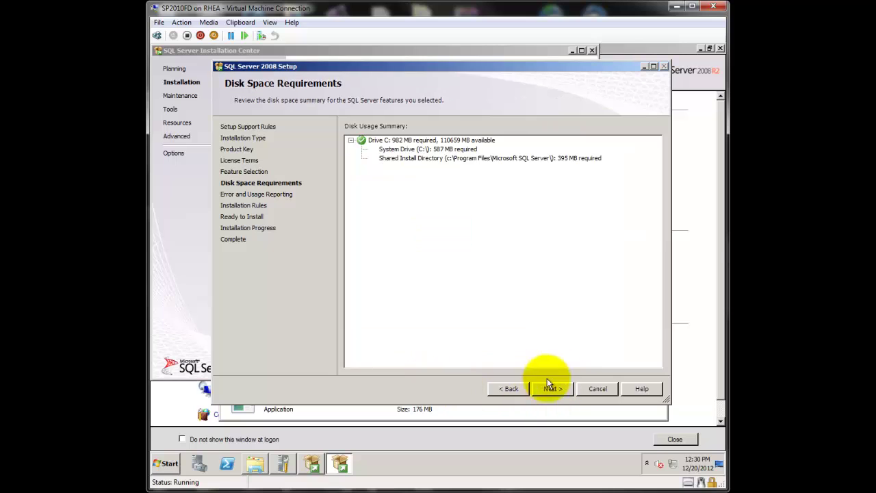
left_click(556, 388)
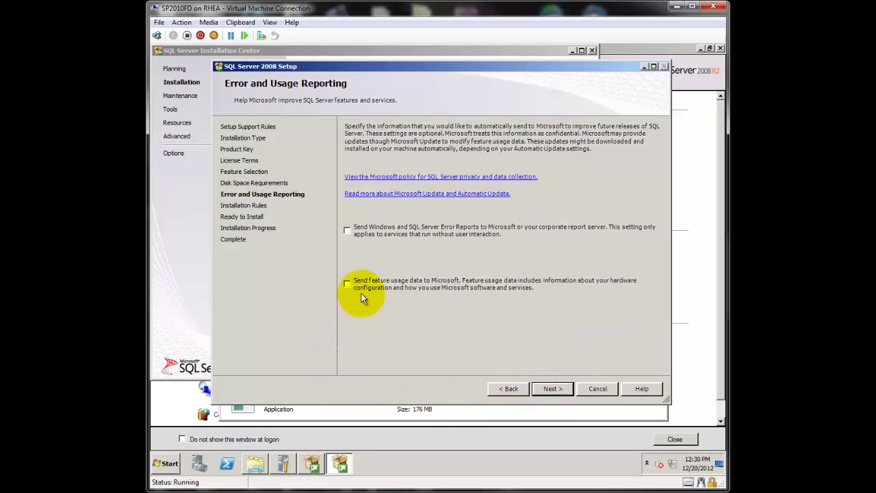
left_click(562, 390)
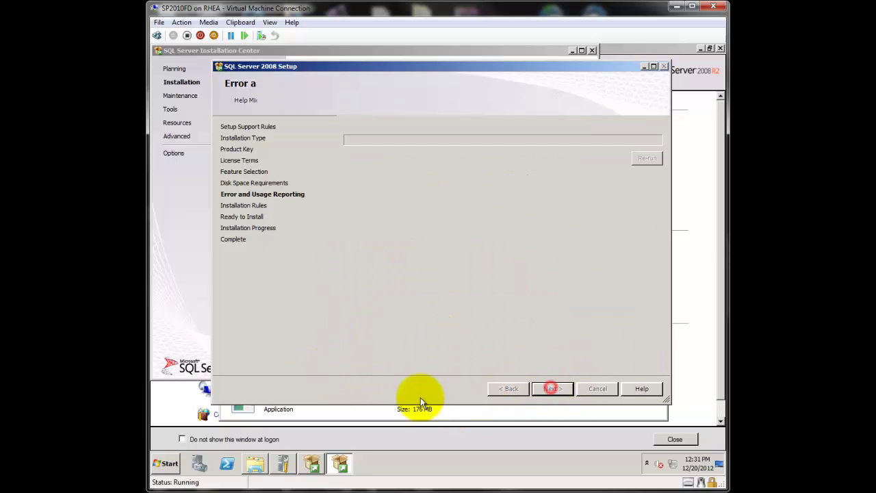
left_click(548, 391)
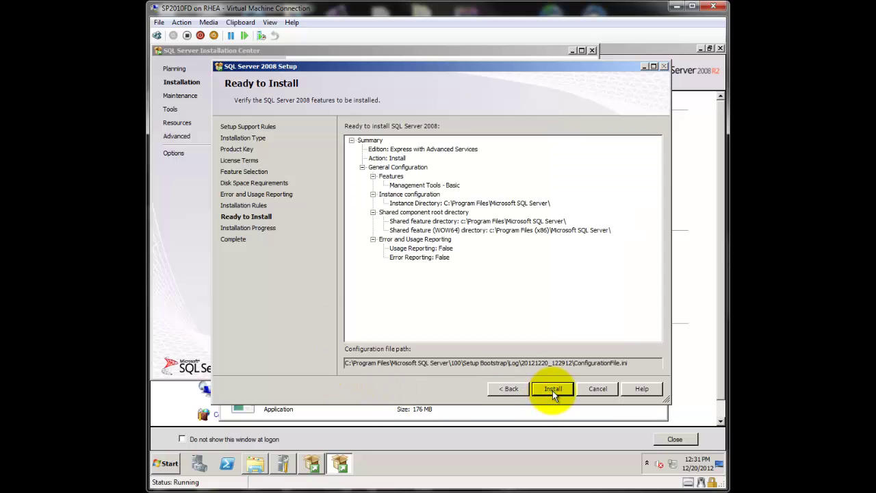
left_click(553, 391)
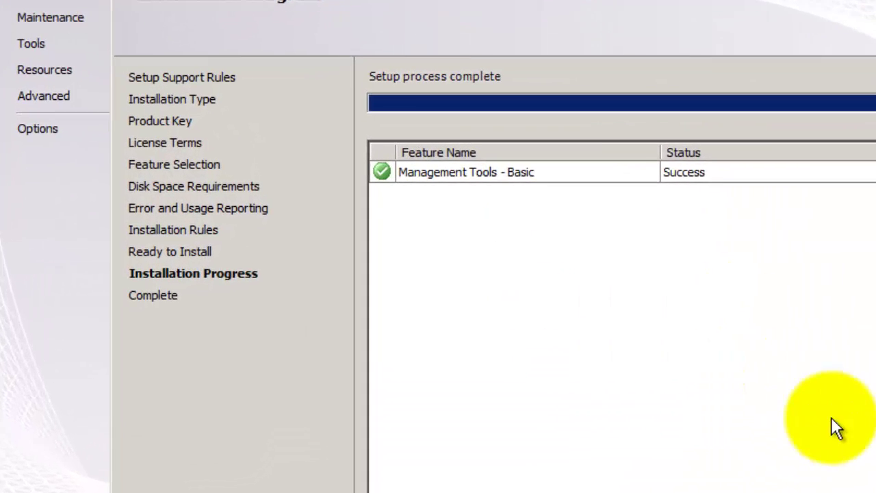
key("Return")
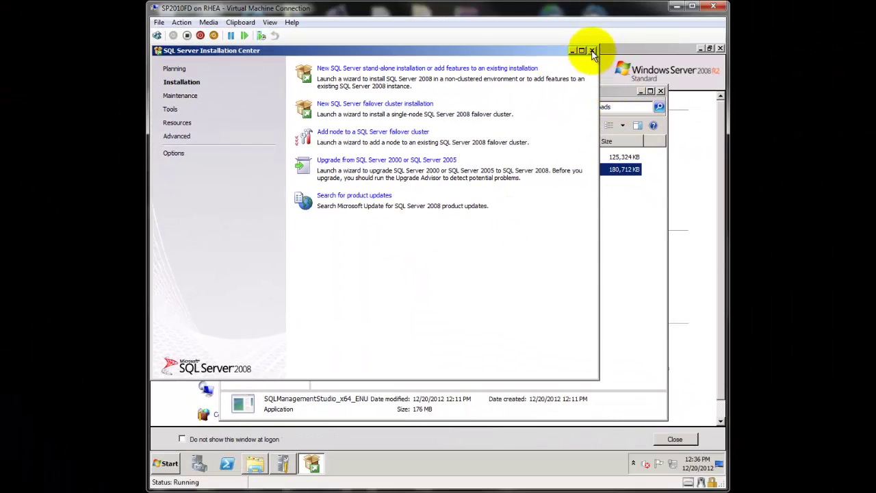
Step: Close the Installation Center, Downloads and Initial Configuration Tasks windows
left_click(593, 51)
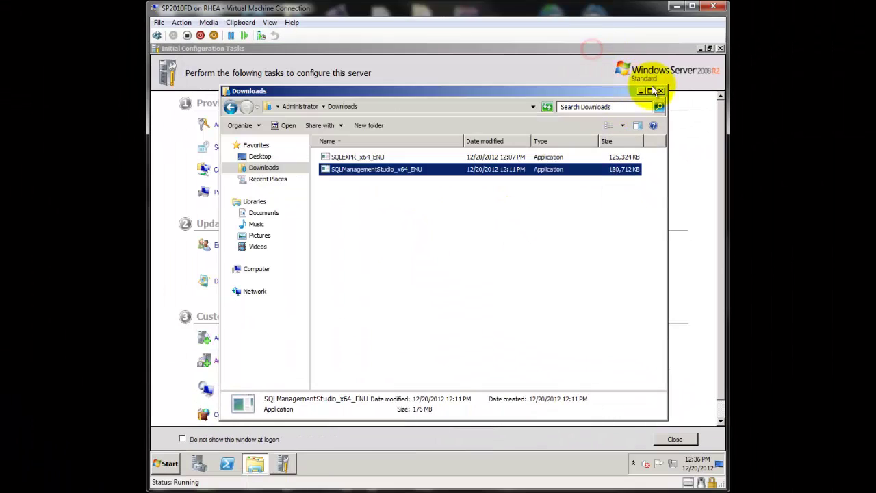
left_click(663, 93)
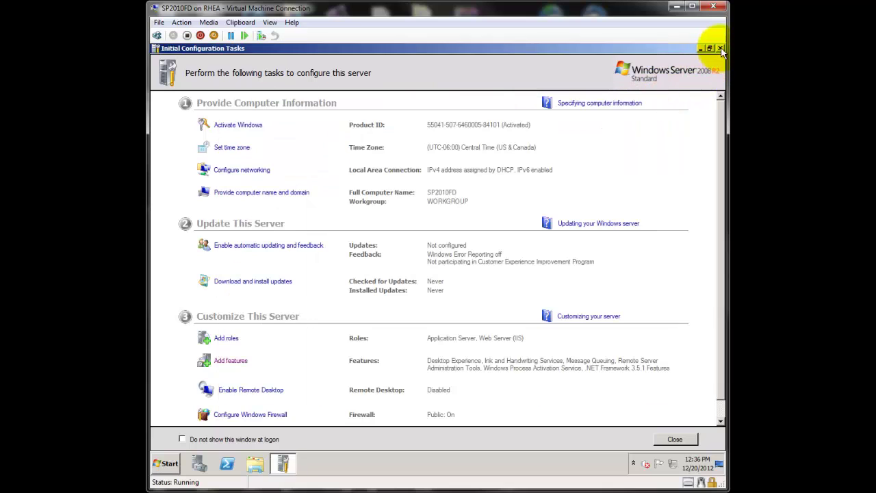
left_click(675, 439)
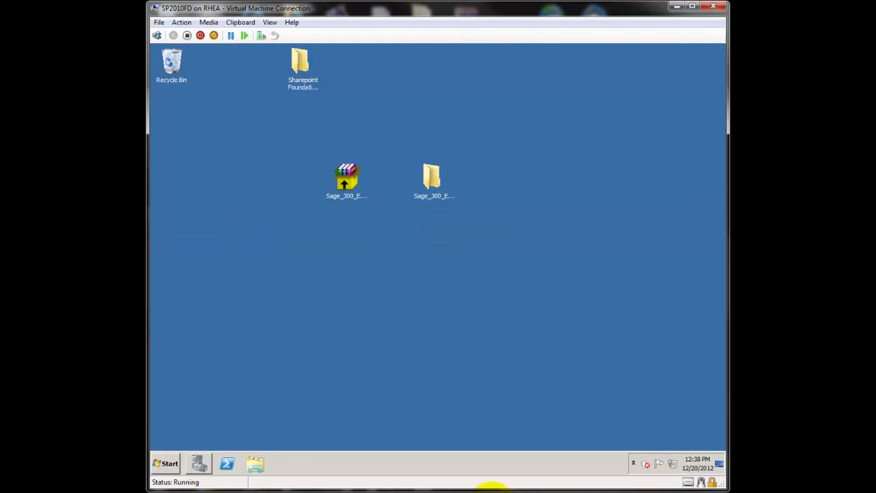
Step: Launch SQL Server Management Studio from the Microsoft SQL Server 2008 program group
left_click(170, 463)
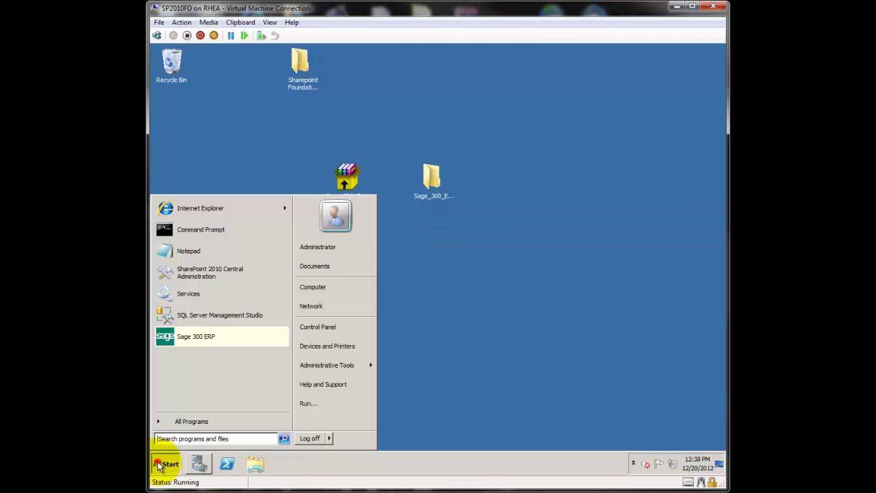
left_click(176, 424)
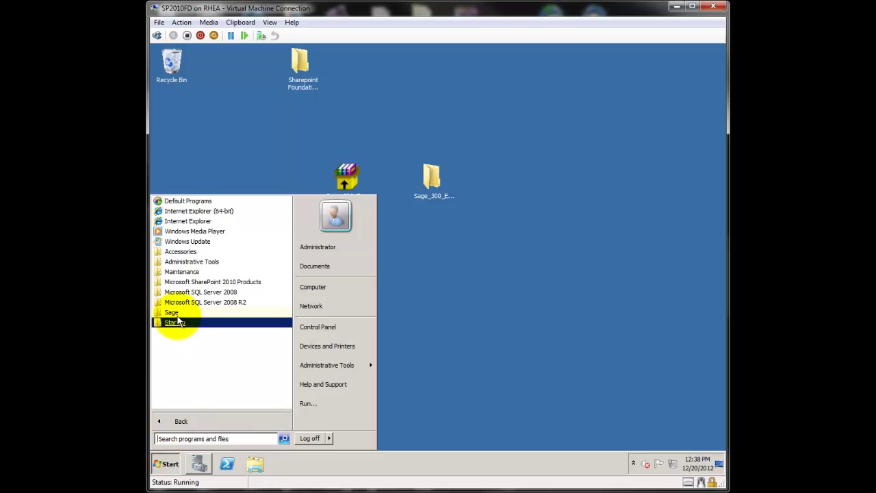
left_click(183, 294)
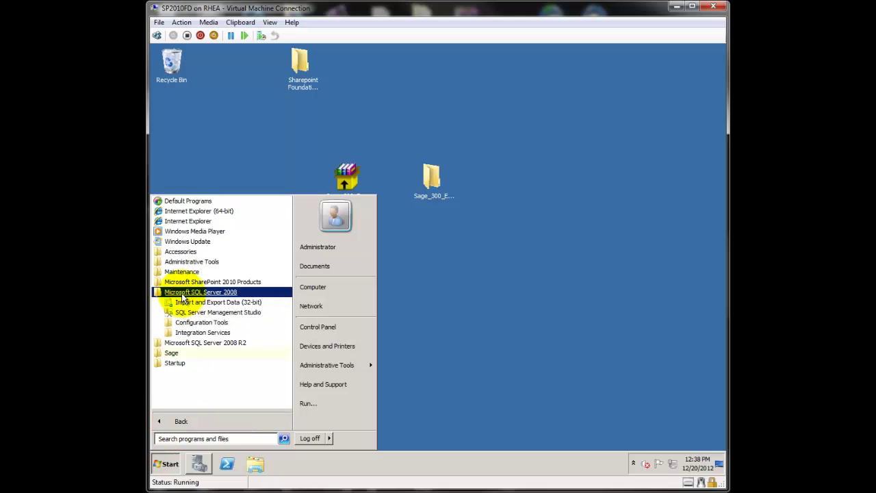
left_click(186, 313)
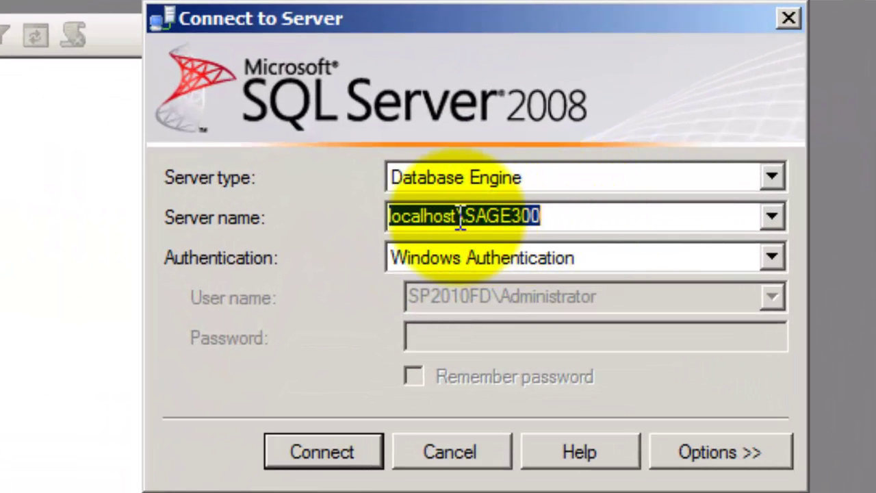
Step: Connect to localhost\SAGE300 with Windows Authentication and expand its Databases folder
left_click(446, 217)
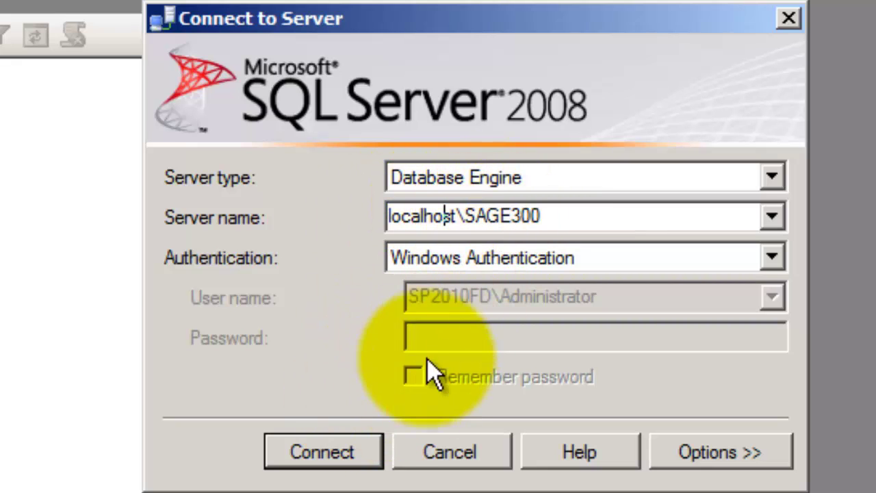
left_click(326, 454)
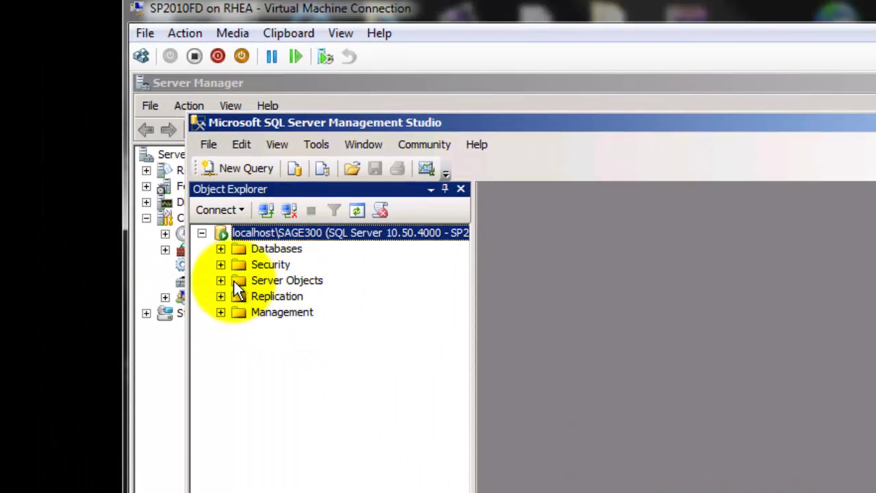
left_click(221, 249)
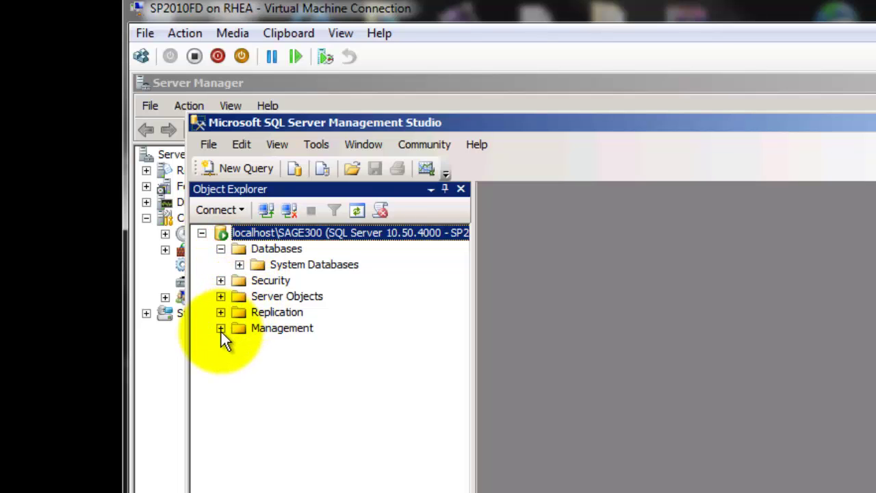
Step: Expand Security > Logins and start a new login
left_click(220, 280)
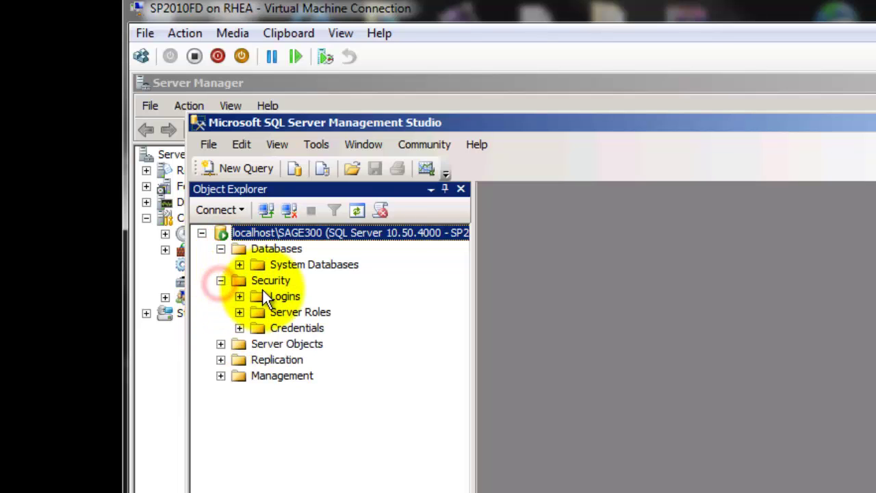
left_click(269, 296)
left_click(239, 297)
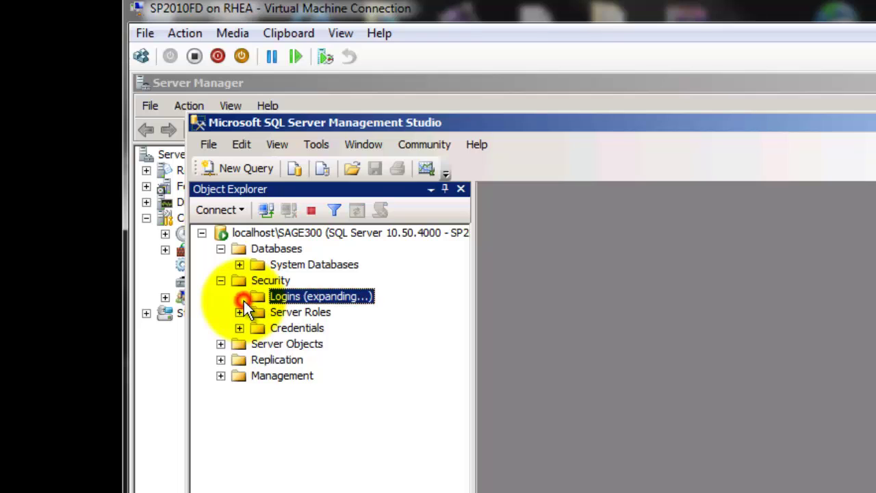
right_click(286, 297)
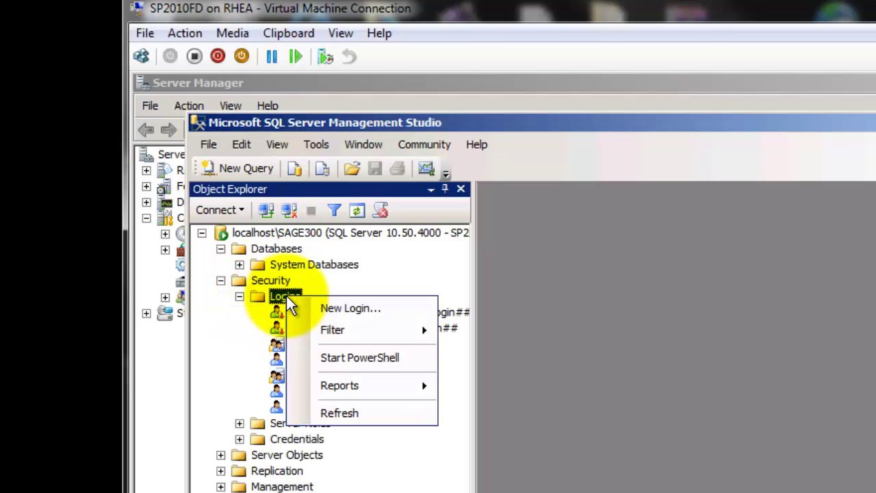
left_click(342, 308)
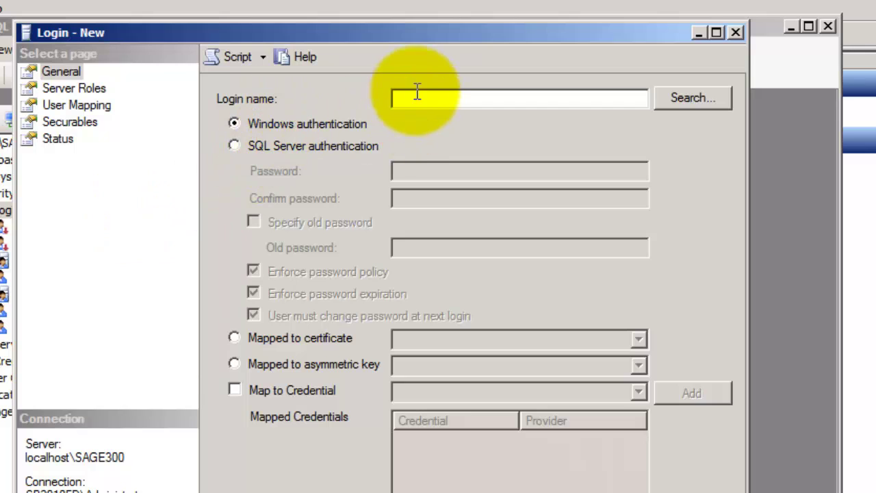
Step: Create login SAGE with SQL Server authentication and a password, password policy not enforced
left_click(420, 96)
type("SAGE")
left_click(235, 144)
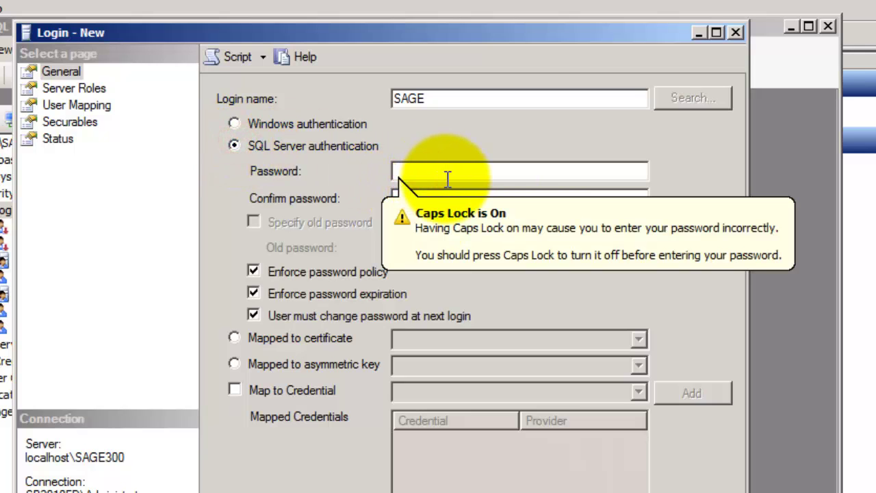
type("••")
left_click(439, 195)
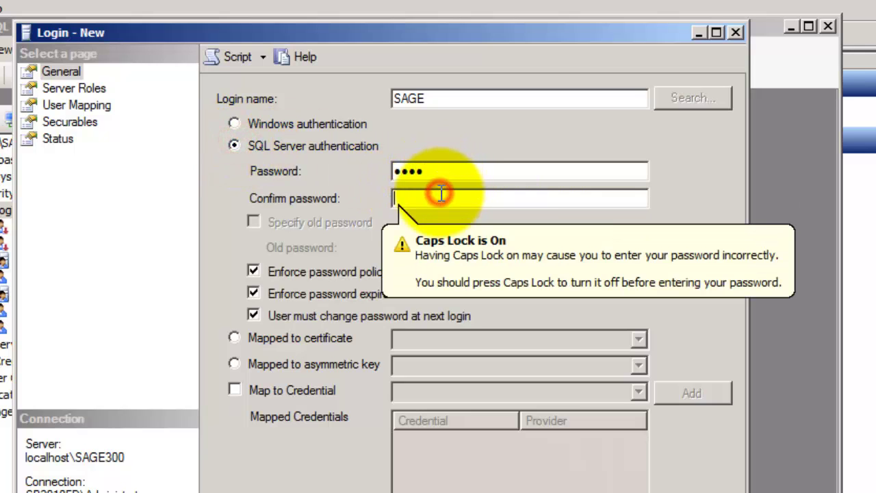
type("••")
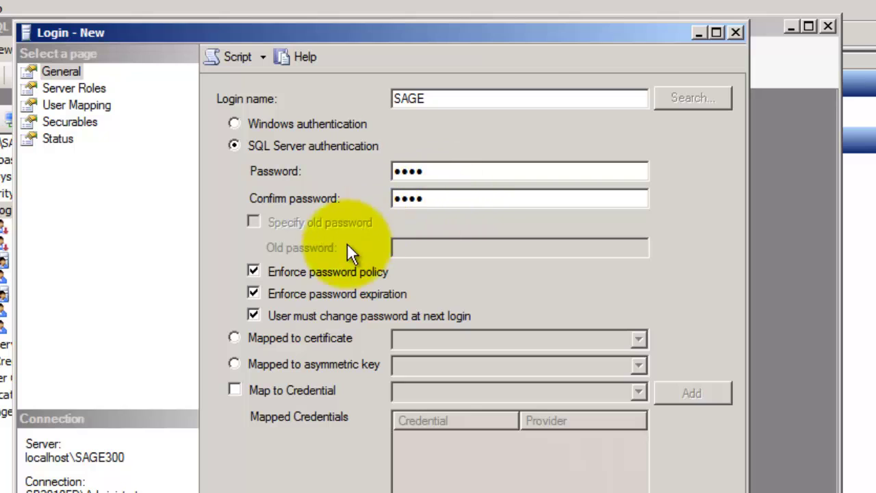
left_click(319, 270)
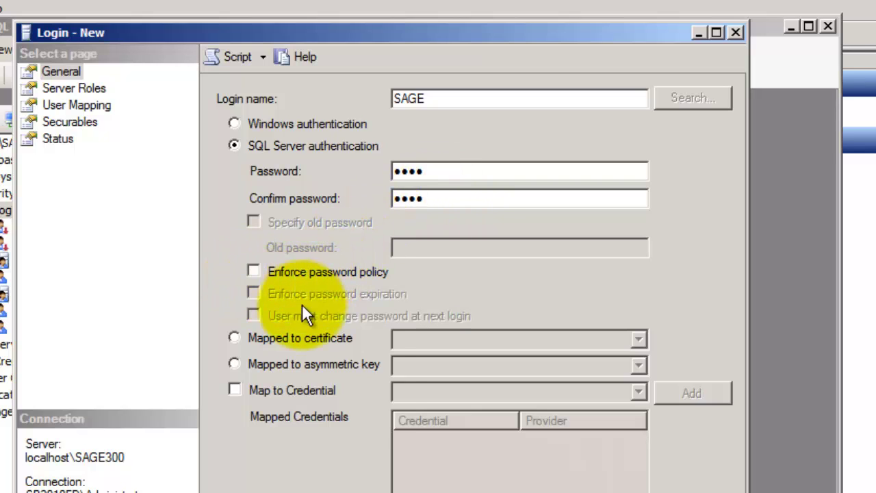
left_click(80, 87)
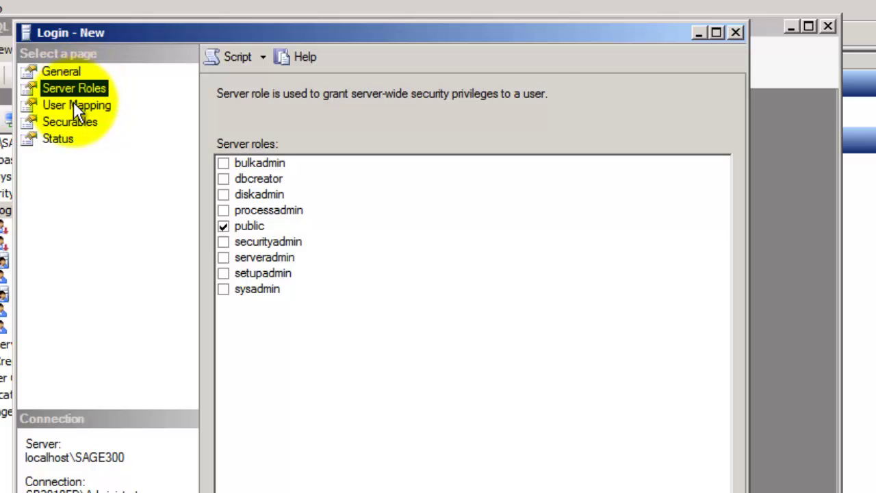
left_click(74, 105)
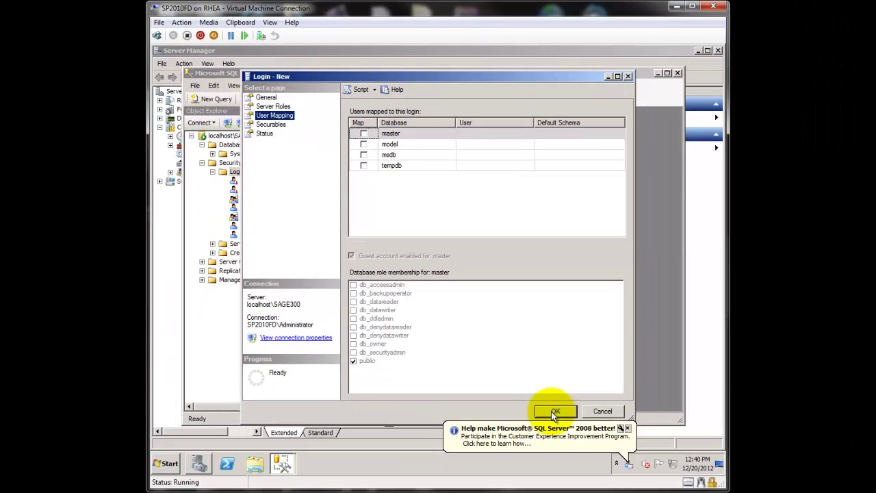
left_click(554, 411)
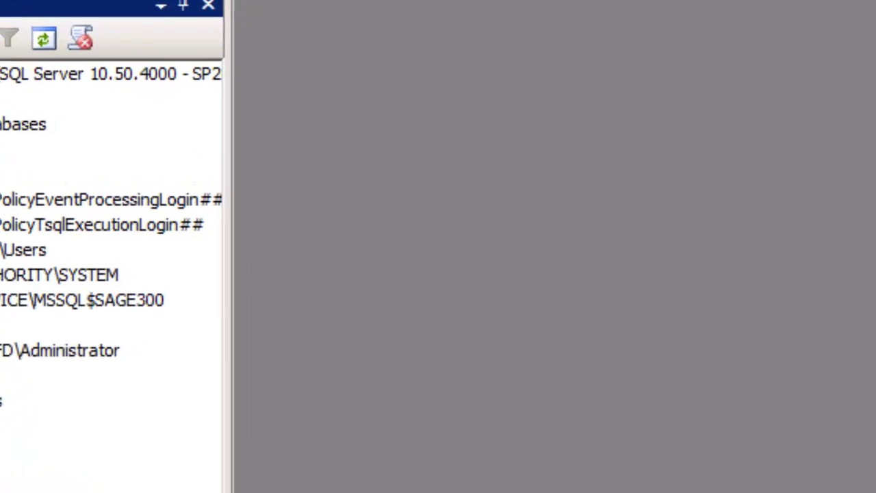
Step: Create a new database named SAMCOM
right_click(232, 145)
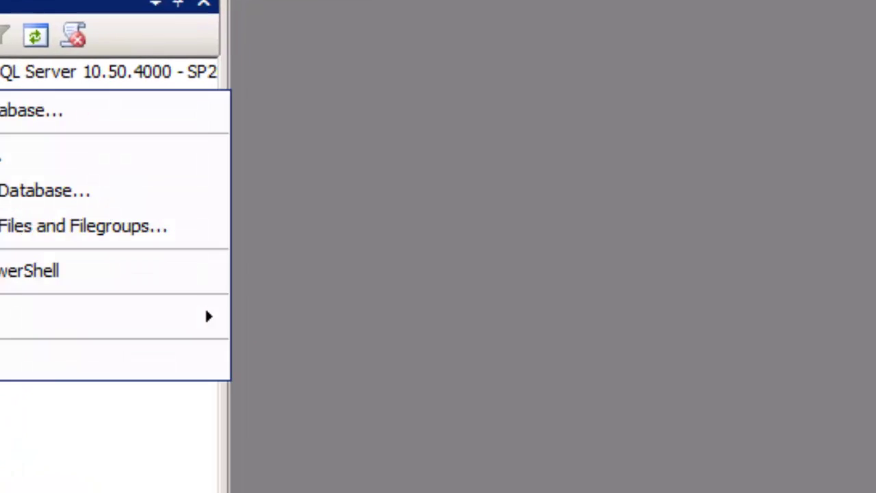
left_click(27, 110)
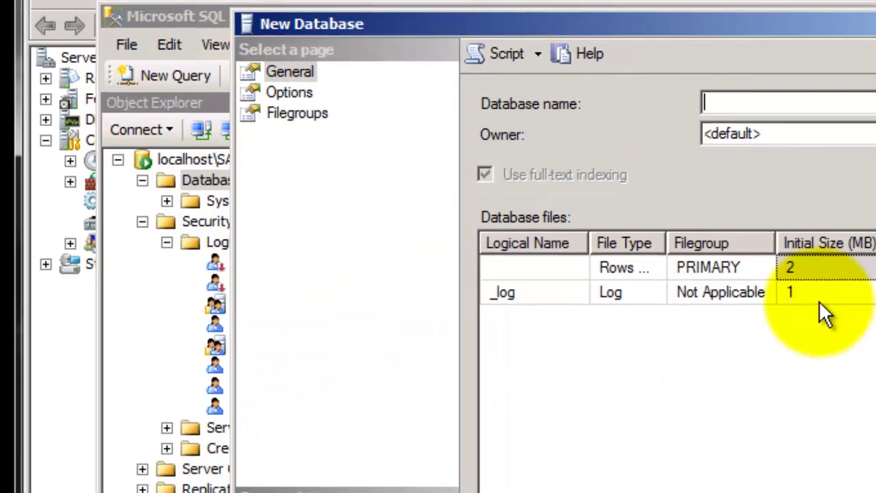
type("SAMCOM")
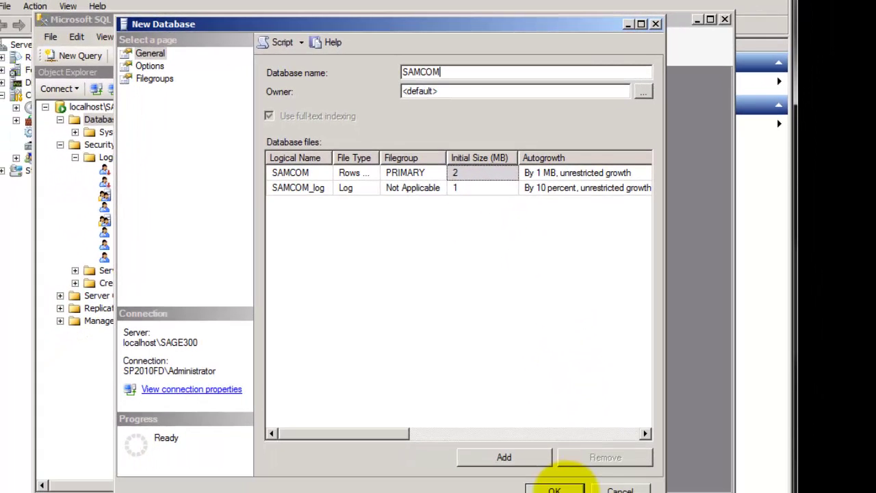
left_click(558, 489)
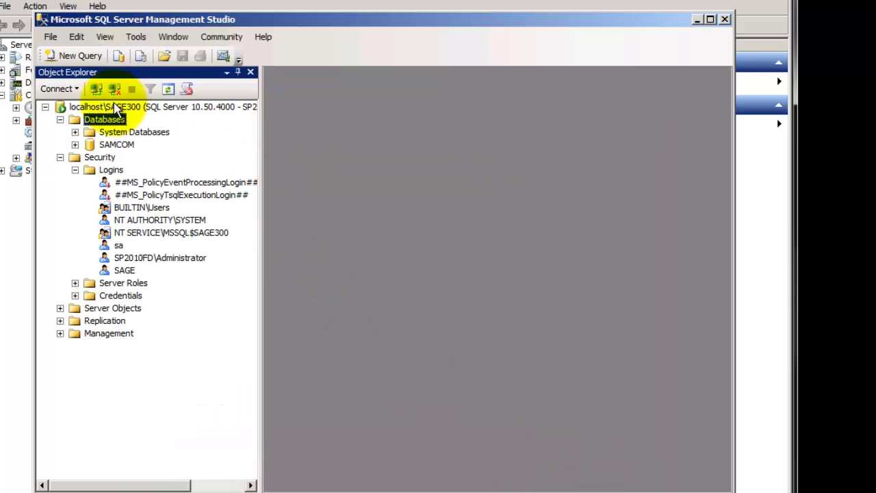
Step: Create a second new database named SAMSYS
right_click(110, 121)
left_click(144, 127)
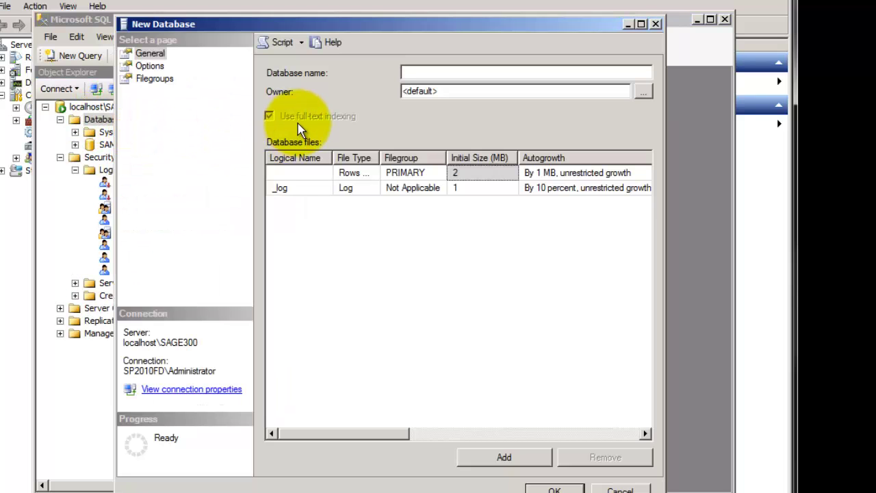
type("SAMSYS")
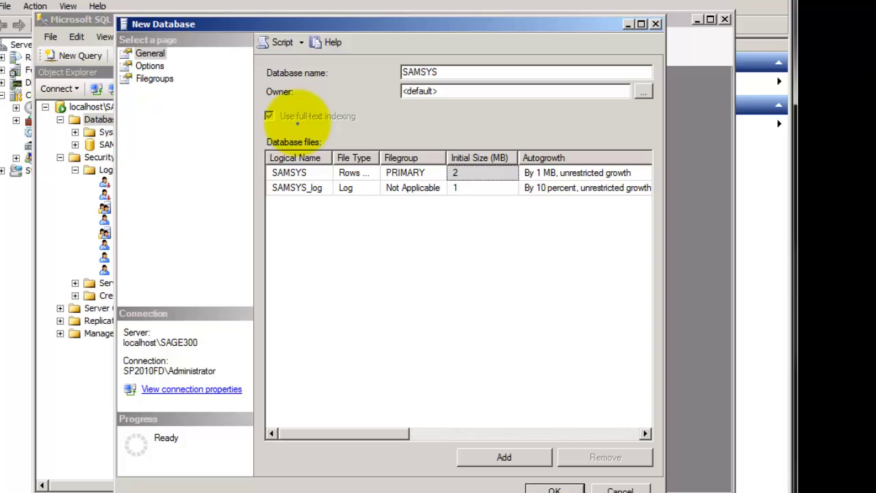
left_click(554, 489)
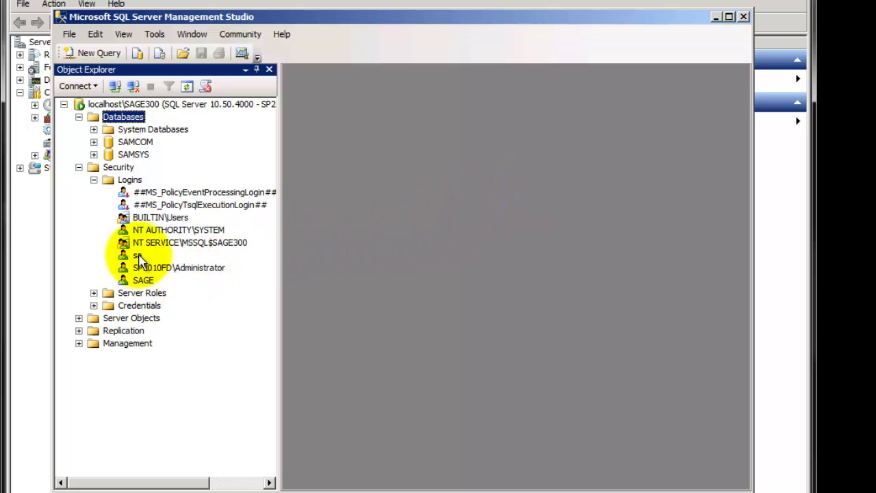
Step: Map the SAGE login to SAMCOM and SAMSYS with db_owner on each, and save
double_click(143, 280)
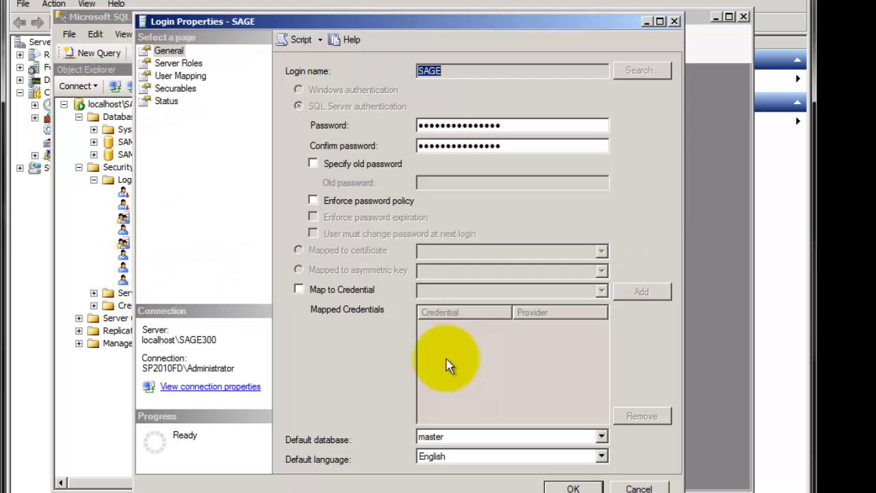
left_click(182, 75)
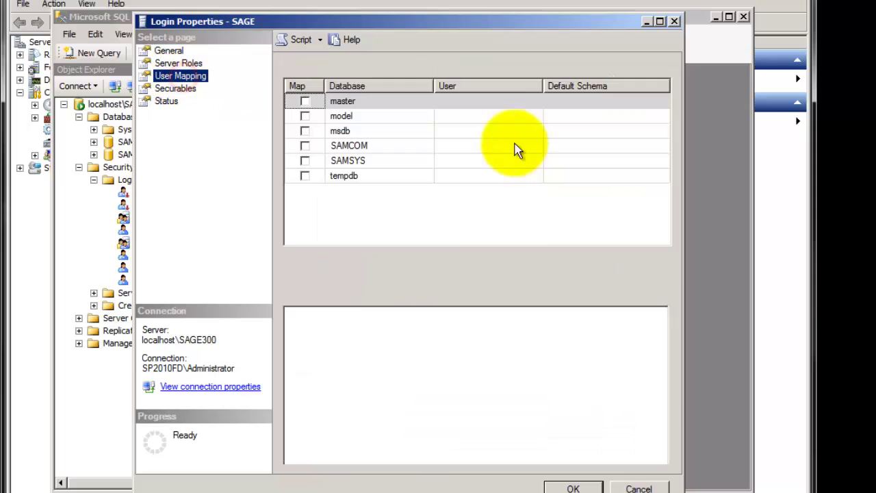
left_click(305, 146)
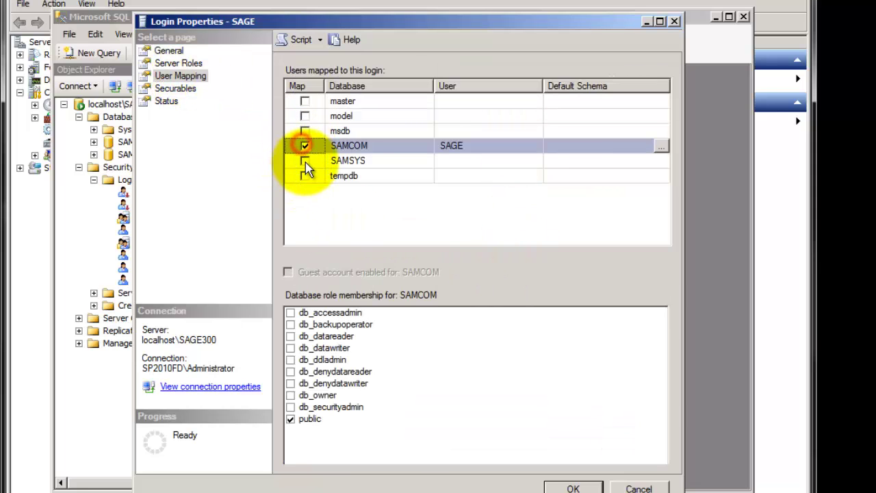
left_click(305, 161)
left_click(335, 145)
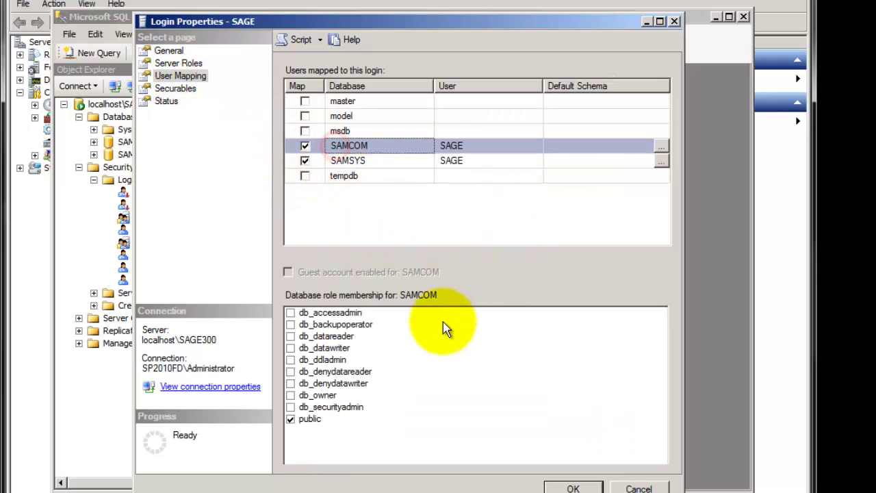
left_click(291, 397)
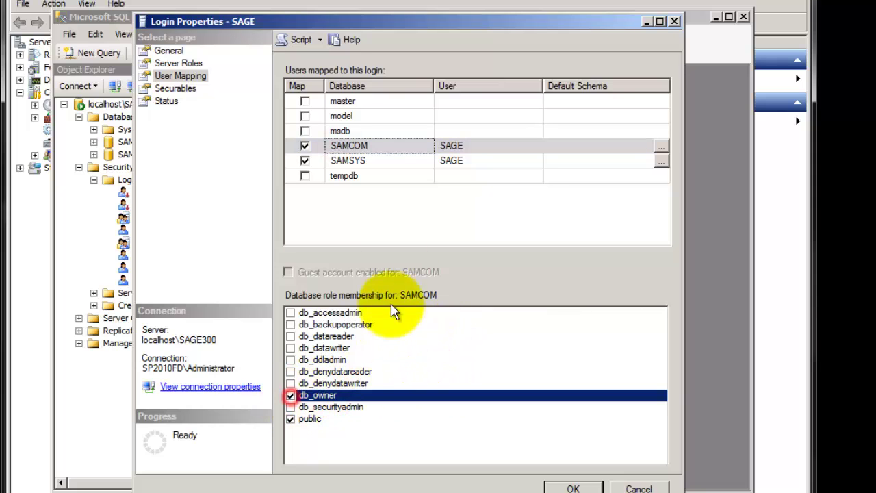
left_click(368, 161)
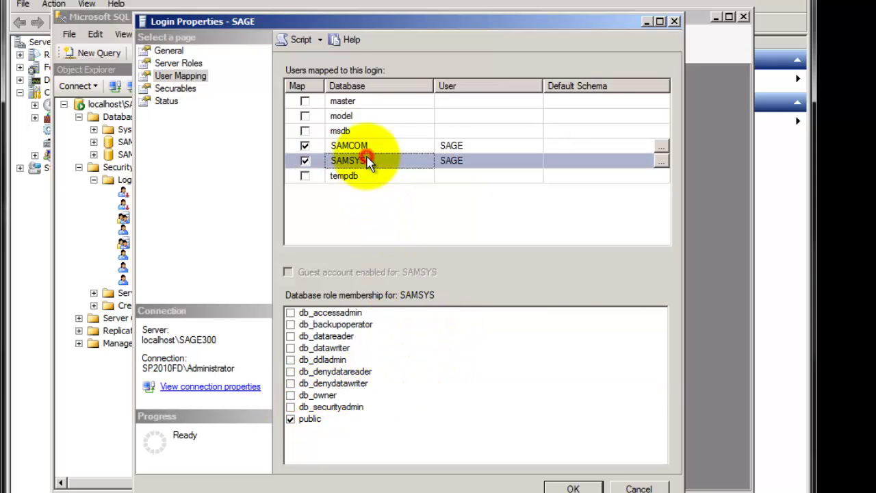
left_click(291, 395)
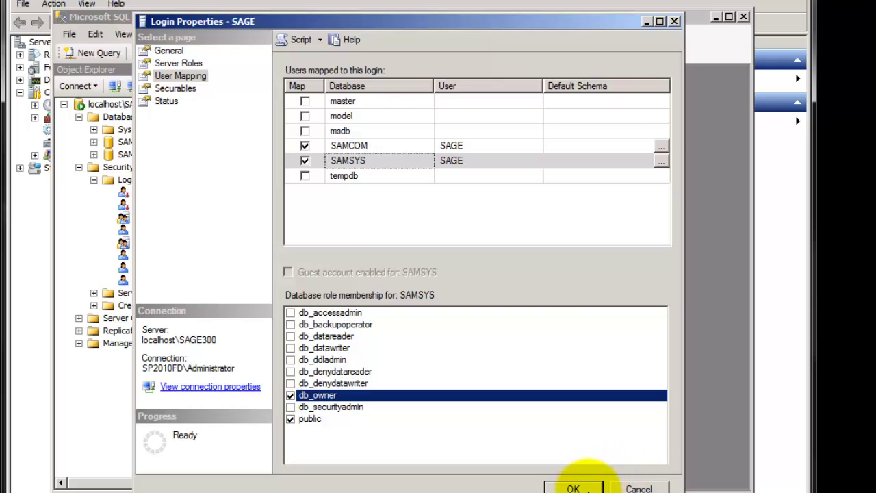
left_click(574, 489)
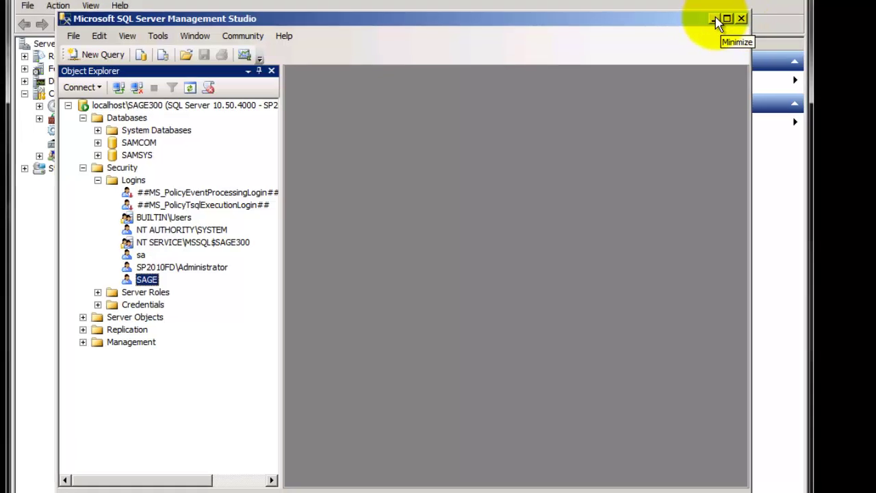
Step: Close Management Studio and Server Manager, then launch Sage 300 ERP 2012 Database Setup
left_click(716, 17)
left_click(719, 50)
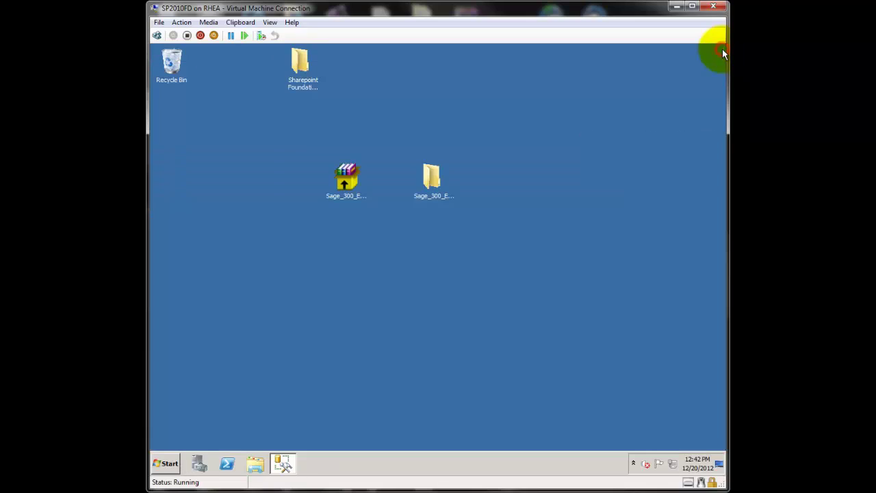
left_click(166, 464)
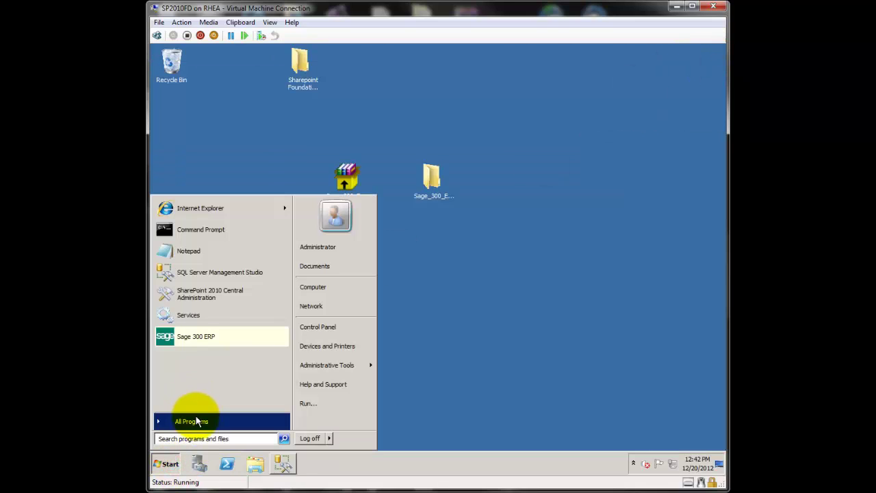
left_click(192, 419)
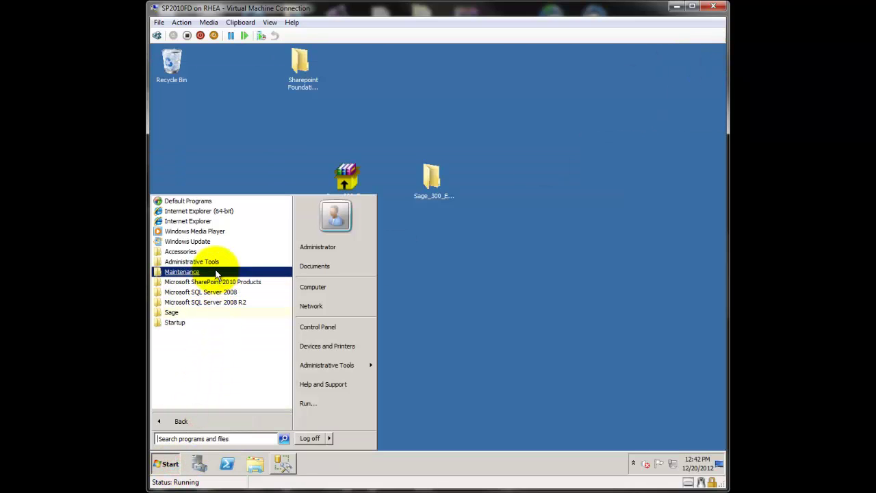
left_click(171, 313)
left_click(192, 332)
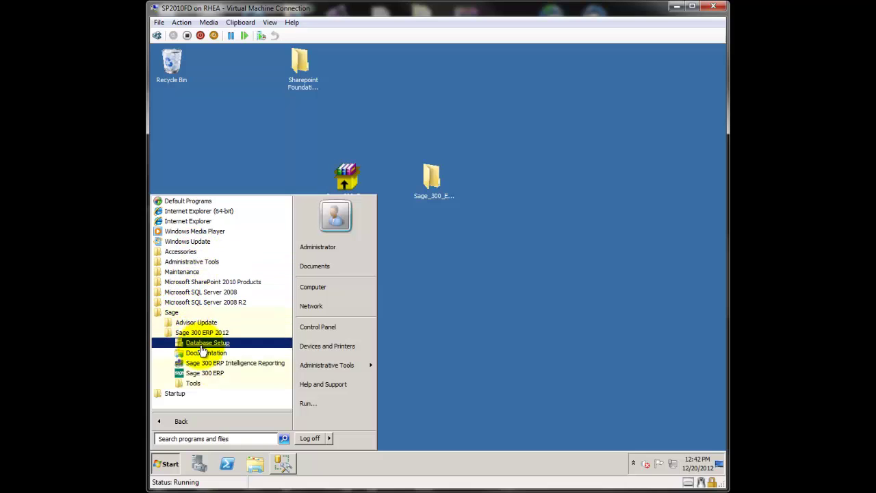
left_click(203, 347)
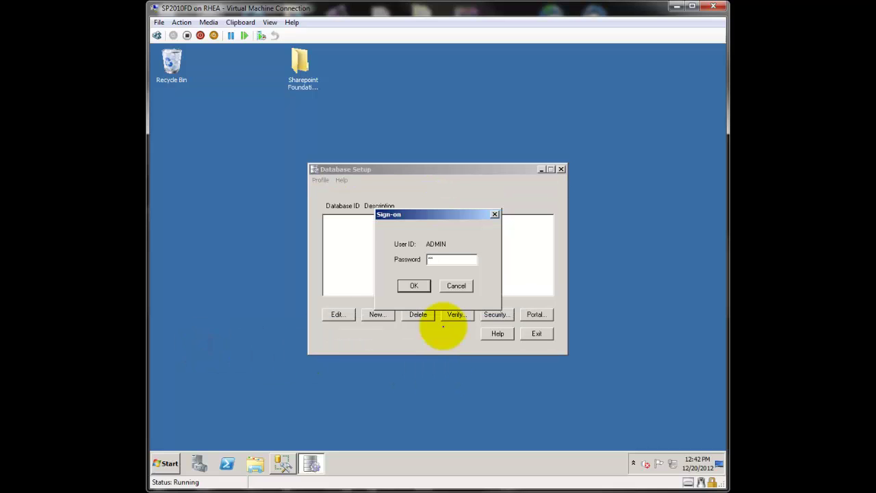
Step: Sign in as ADMIN and dismiss the DLL errors raised when editing SAMINC
key("Return")
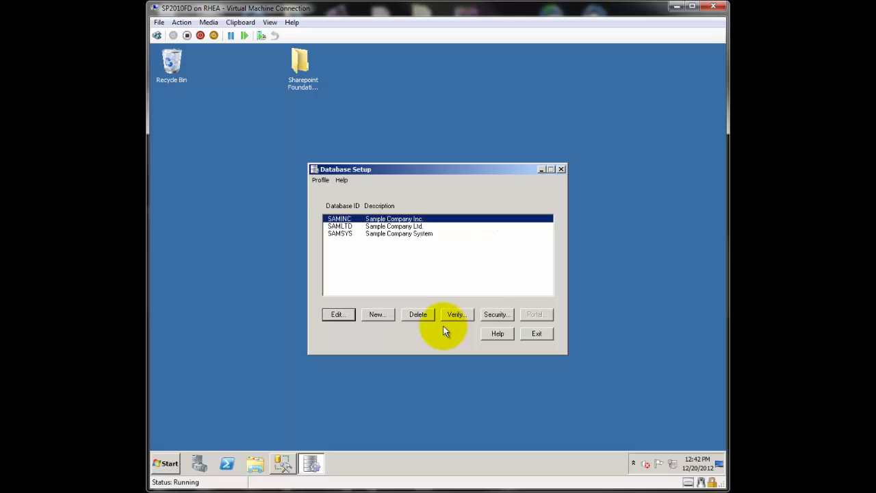
left_click(340, 234)
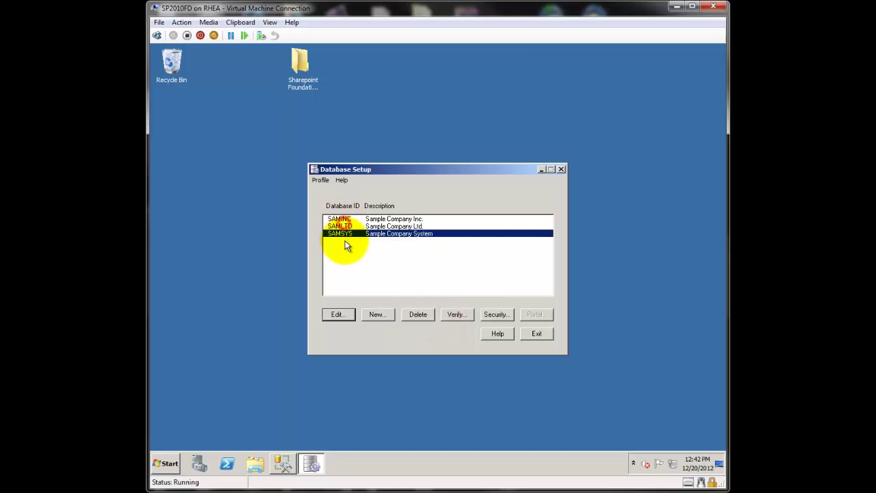
left_click(340, 219)
left_click(337, 314)
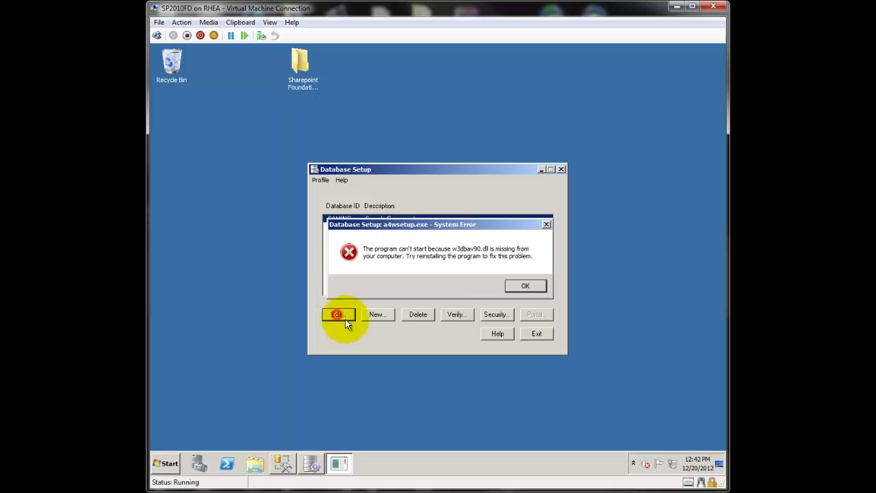
left_click(513, 277)
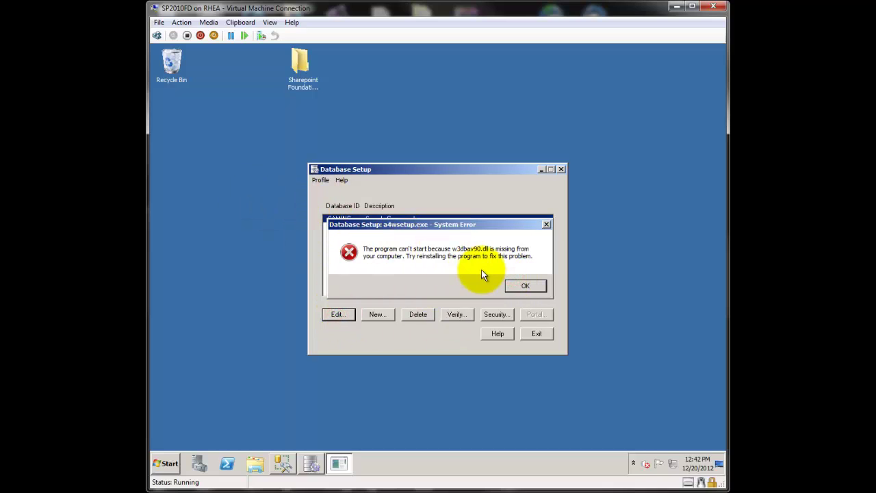
left_click(518, 287)
left_click(501, 284)
Step: Delete the SAMINC, SAMLTD and SAMSYS profiles, confirming each
left_click(424, 313)
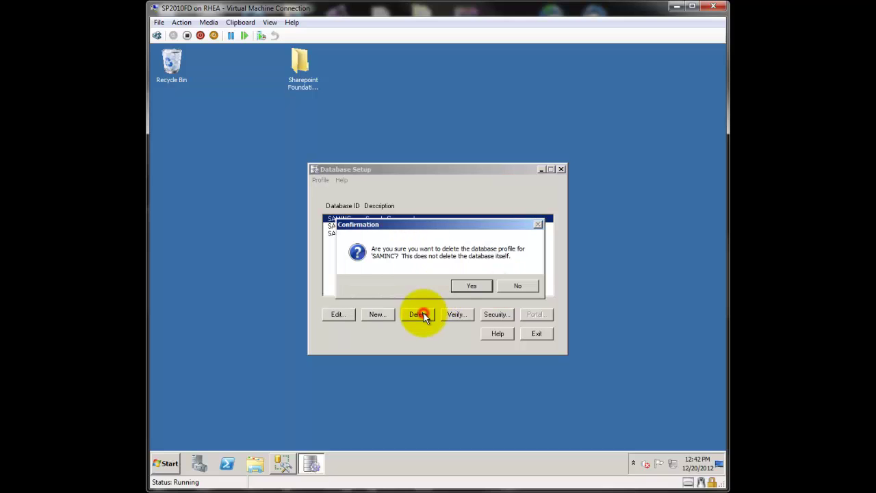
left_click(477, 286)
left_click(419, 316)
left_click(474, 286)
left_click(417, 314)
left_click(468, 287)
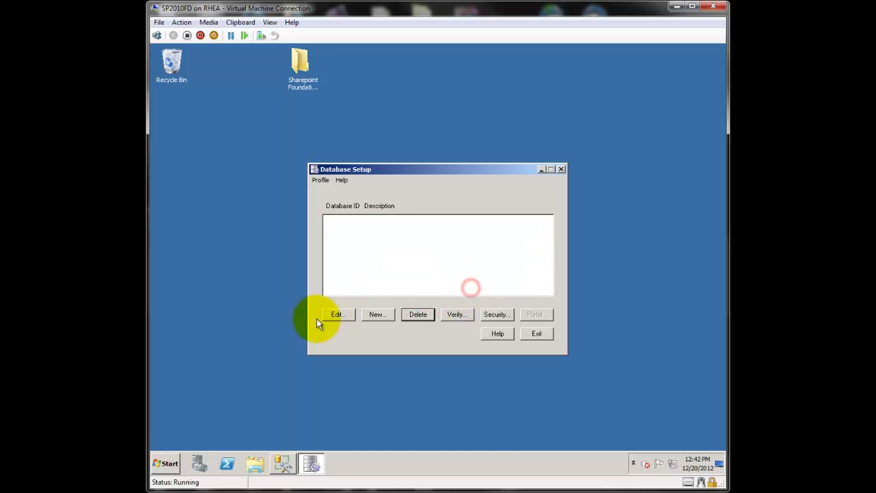
Step: Create the SAMSYS system profile on server localhost\SAGE300 using database SAMSYS
left_click(385, 315)
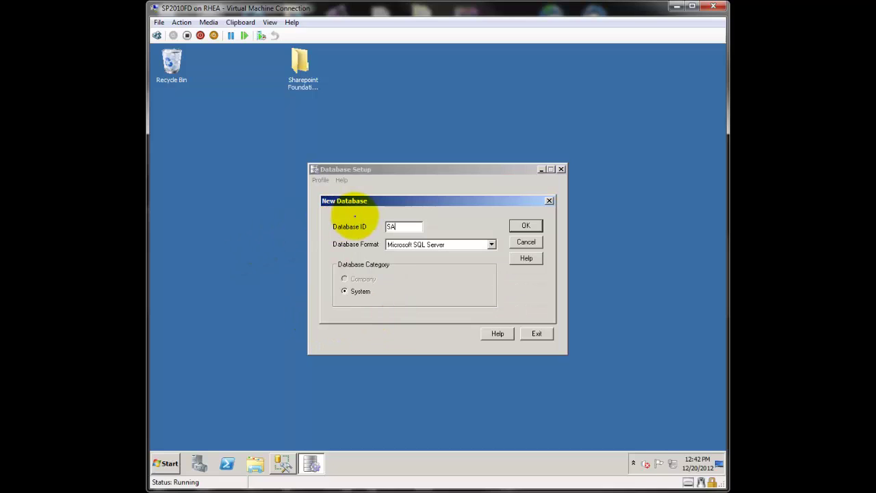
key("Tab")
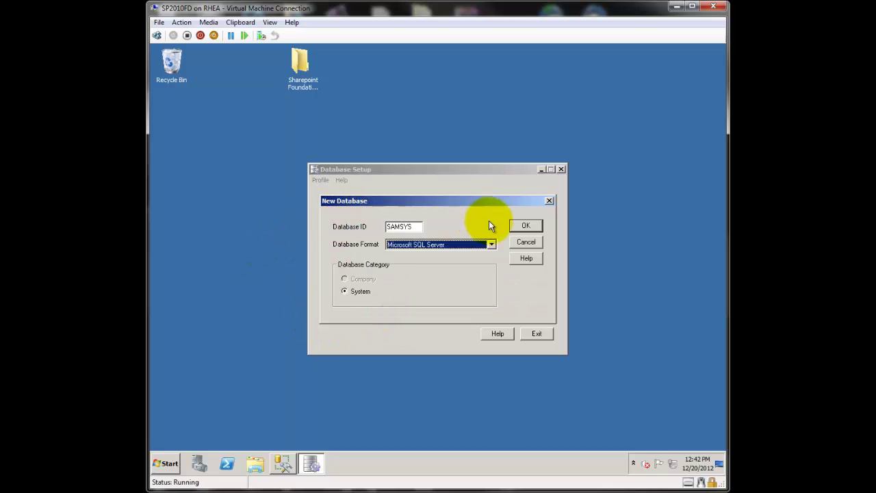
left_click(526, 226)
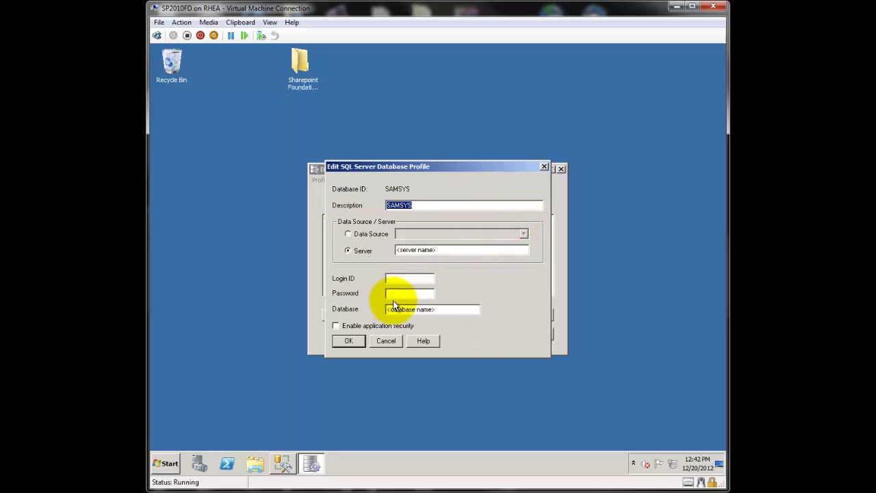
left_click(448, 250)
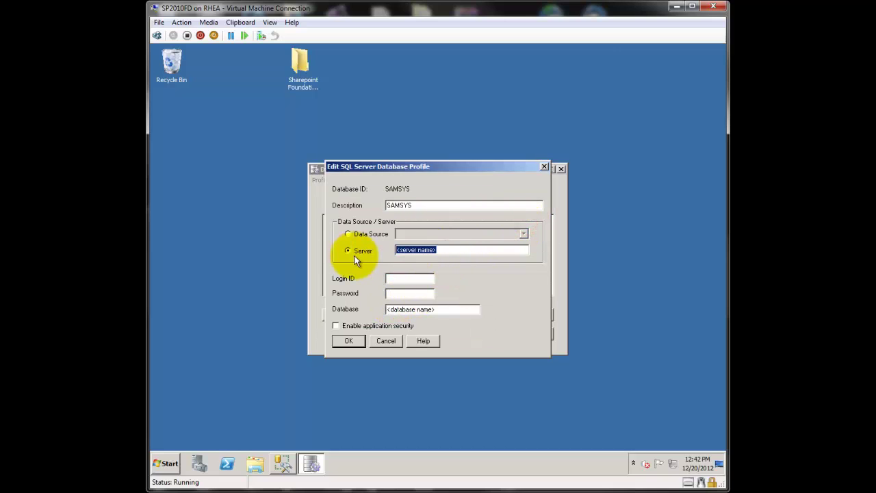
type("localhost\\SAGE300")
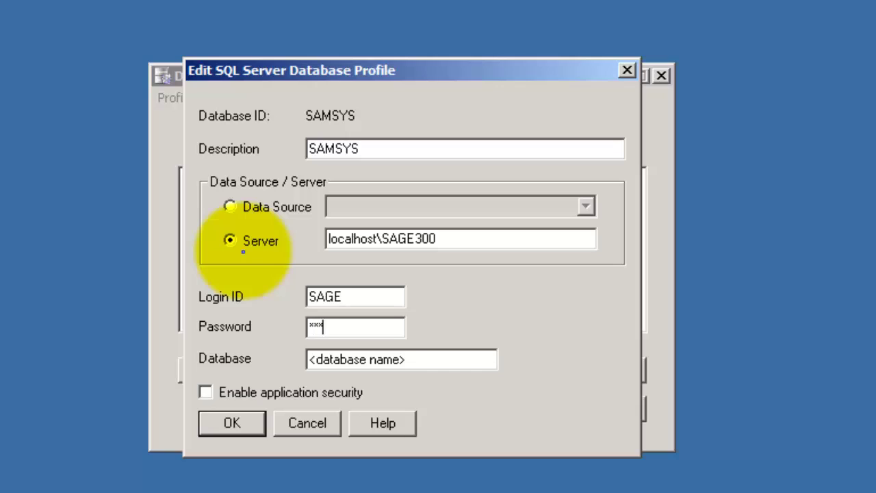
key("Tab")
type("S")
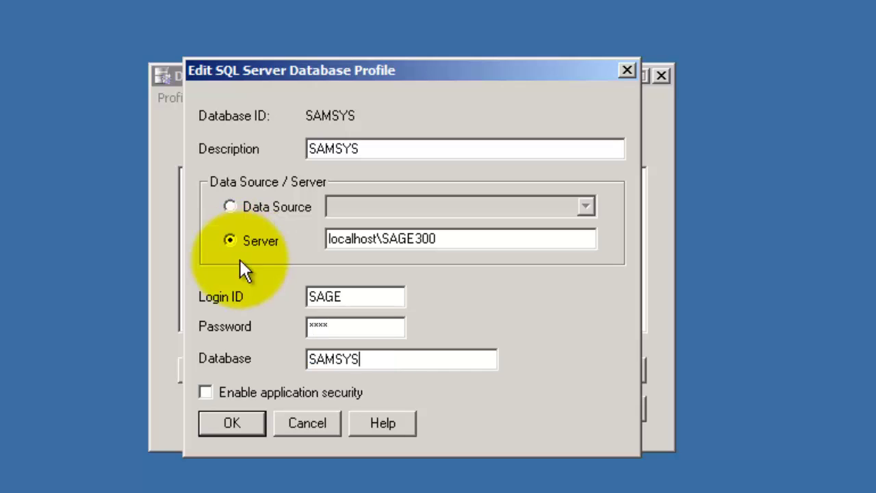
left_click(244, 424)
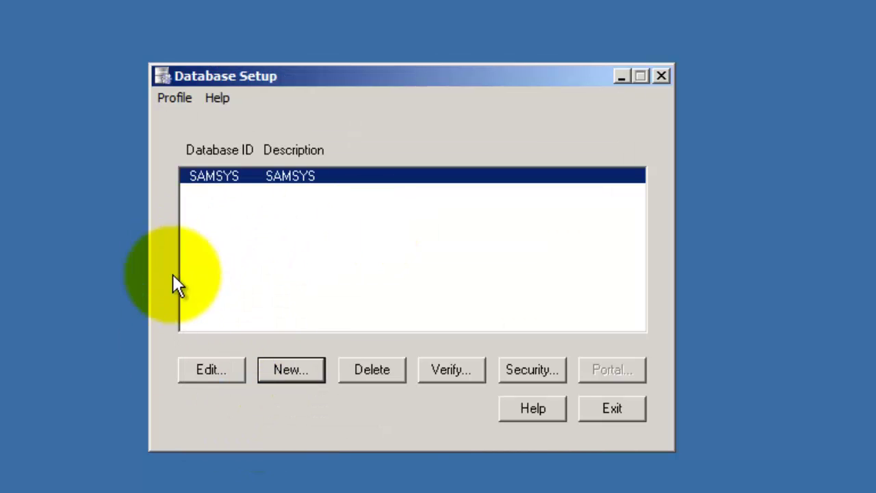
Step: Add a new SAMCOM company database entry tied to system SAMSYS
left_click(303, 371)
type("SAMCOM")
key("Tab")
key("Tab")
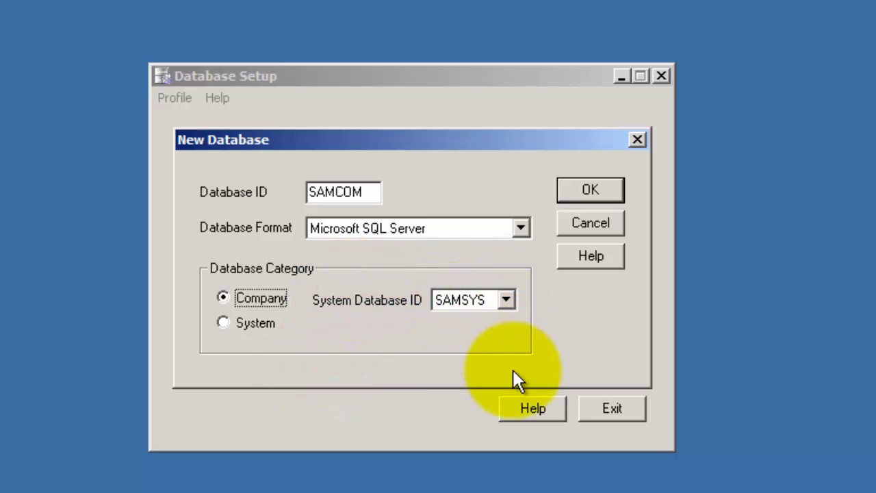
left_click(588, 193)
Step: Point the SAMCOM profile at server localhost\SAGE300 and database SAMCOM, and save it
left_click(449, 238)
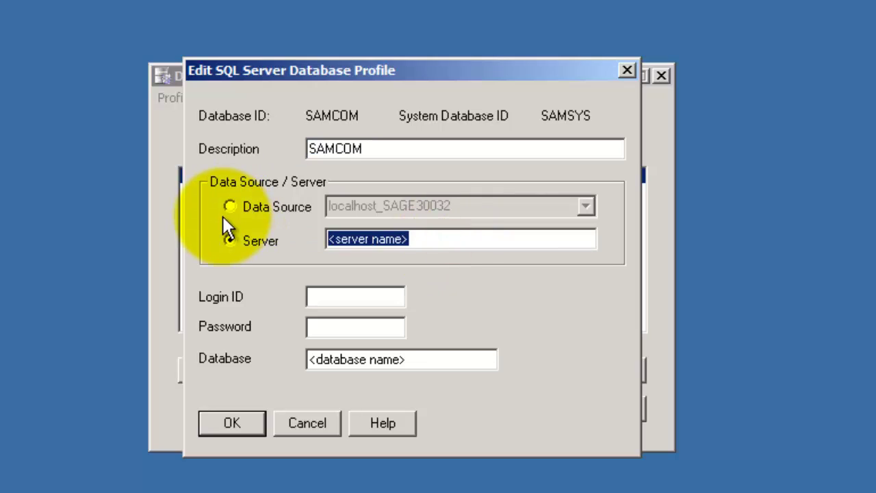
key("BackSpace")
type("localhost\\sa")
key("BackSpace")
key("BackSpace")
type("SAGE300")
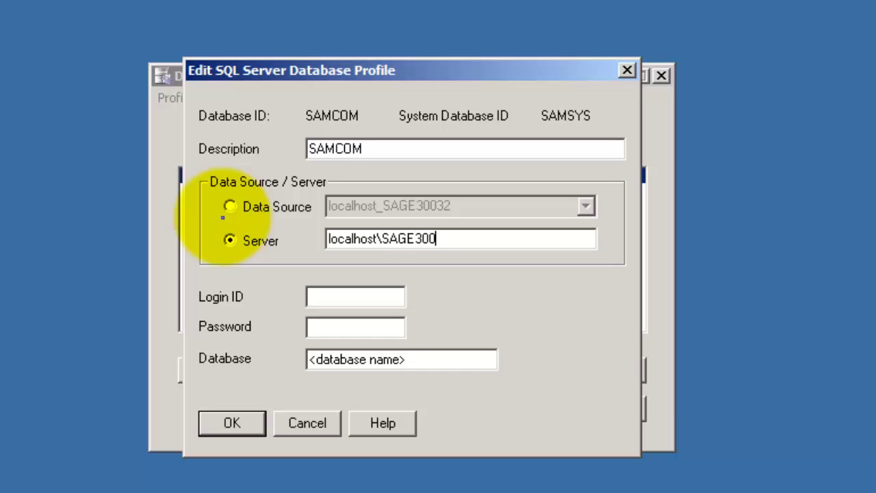
type("SAGE")
key("Tab")
type("SAMCOM")
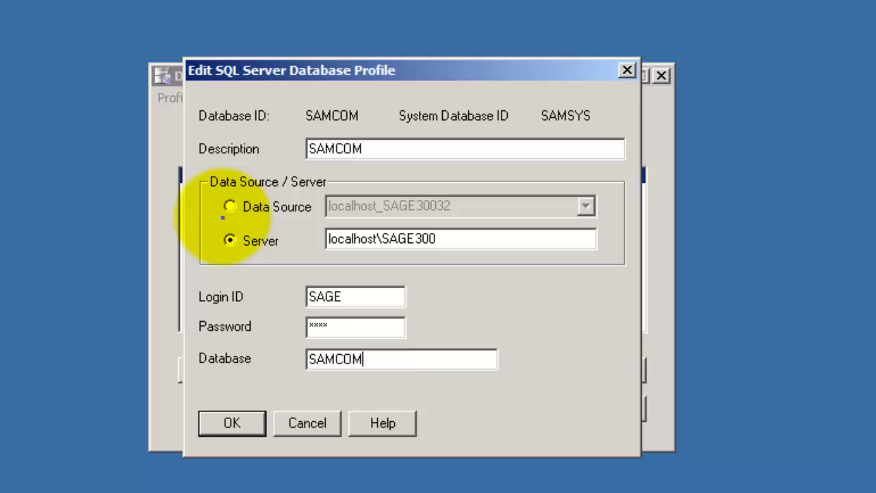
left_click(226, 421)
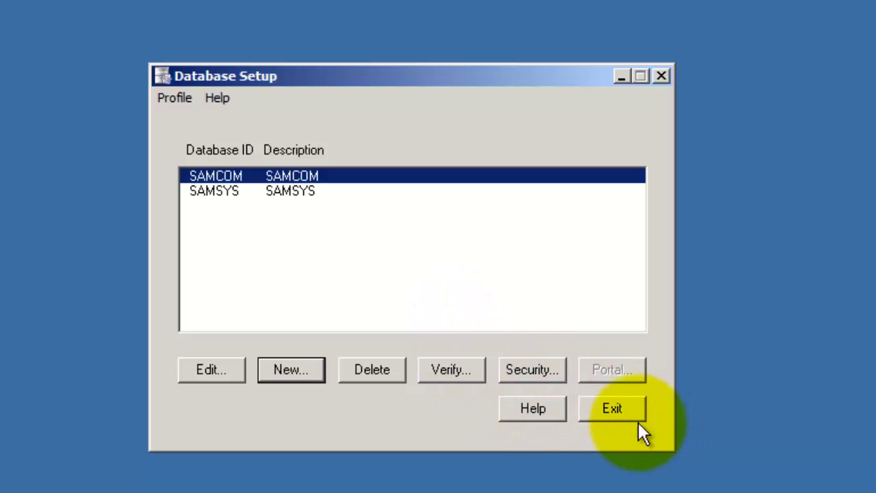
Step: Exit Database Setup and browse the Start menu to Sage 300 ERP 2012 Tools
left_click(603, 413)
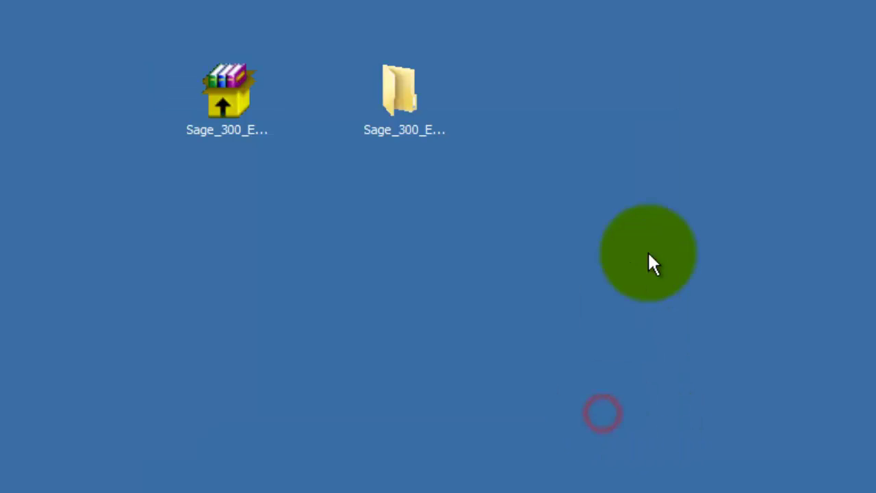
key("super")
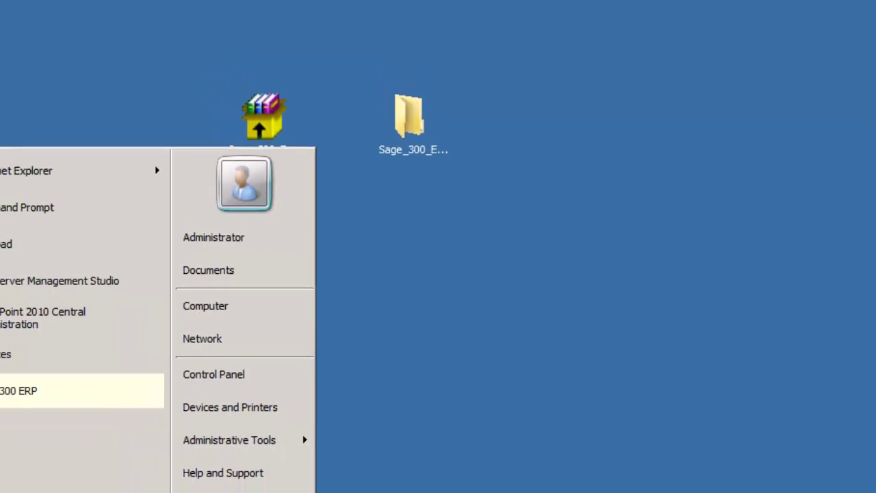
left_click(127, 452)
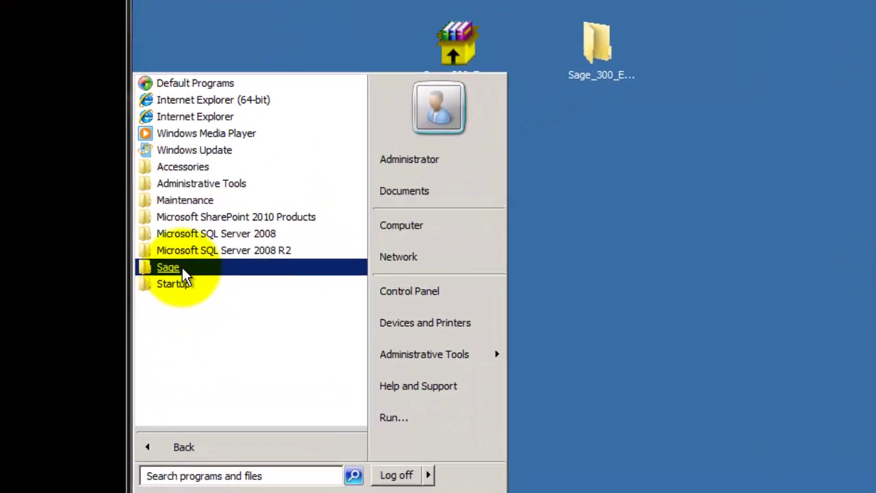
left_click(171, 297)
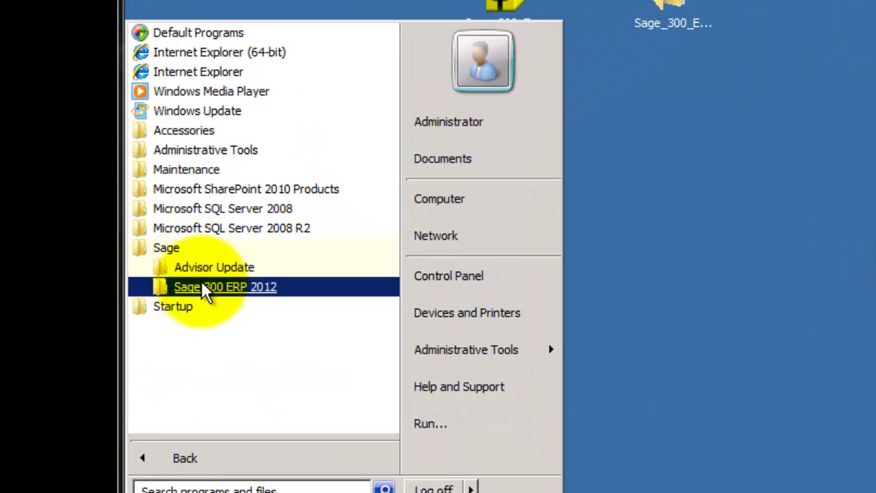
left_click(205, 288)
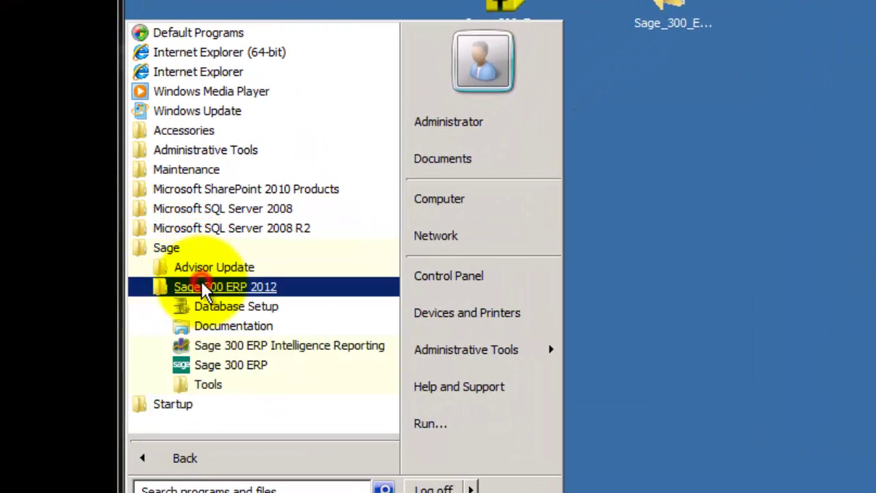
left_click(208, 387)
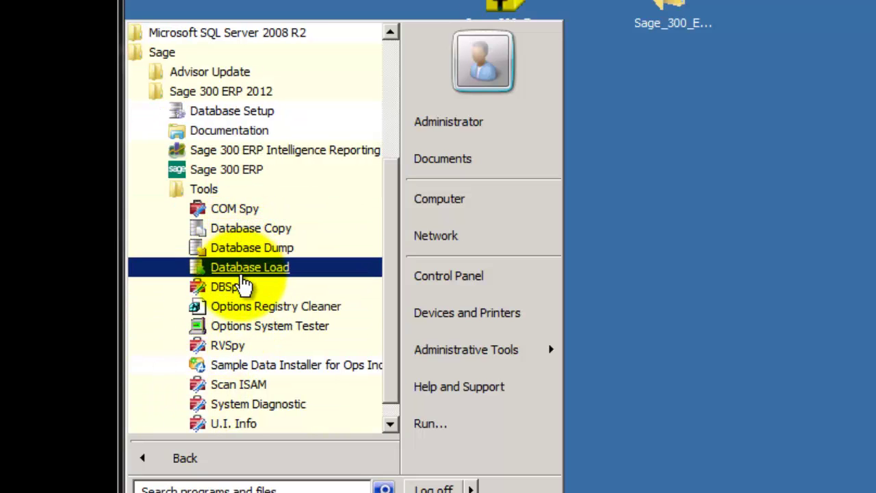
Step: Launch Sage 300 ERP Database Load and sign in with the administrator password
left_click(241, 271)
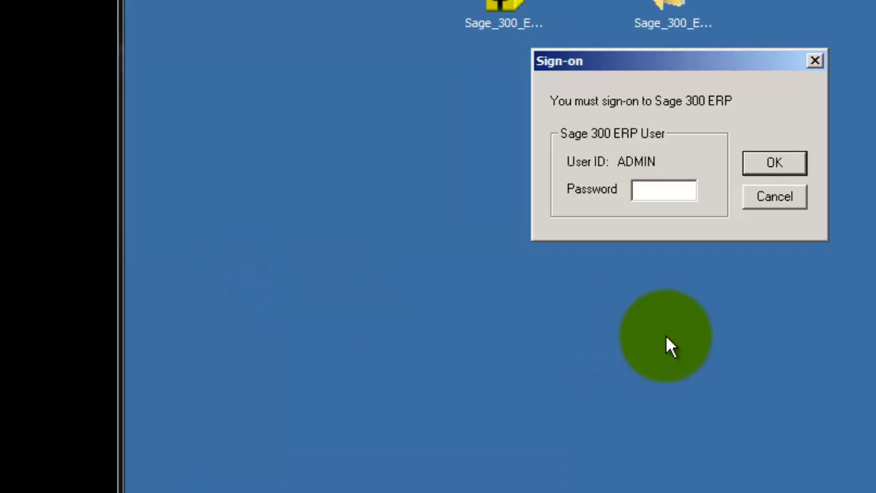
type("admin")
key("Return")
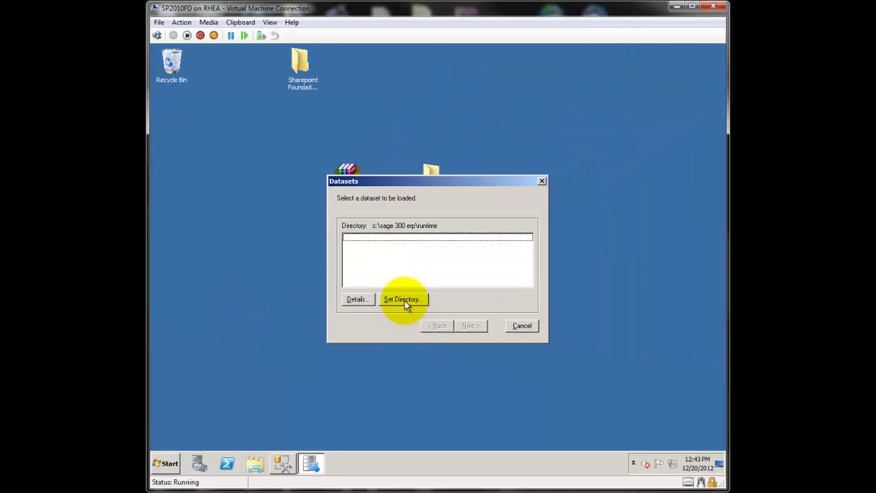
Step: Point the dataset directory to c:\sage 300 erp\samdata so SAMINC, SAMLTD and SAMSYS datasets appear
left_click(509, 260)
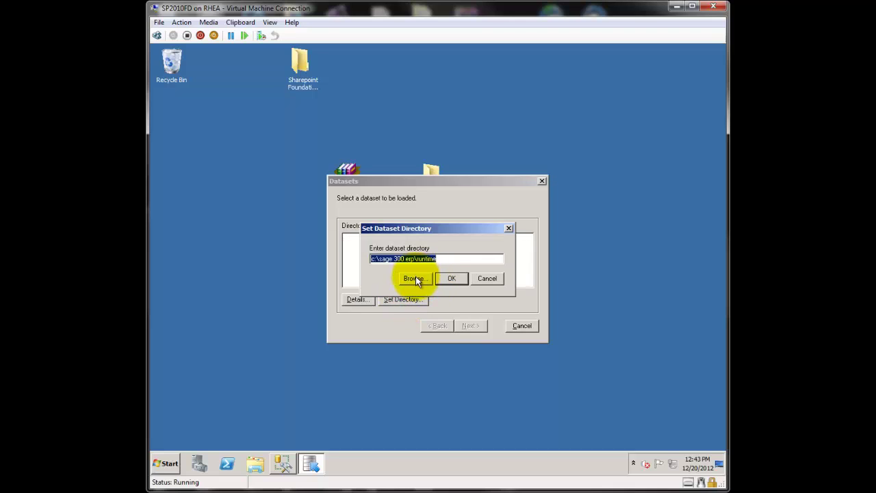
left_click(414, 278)
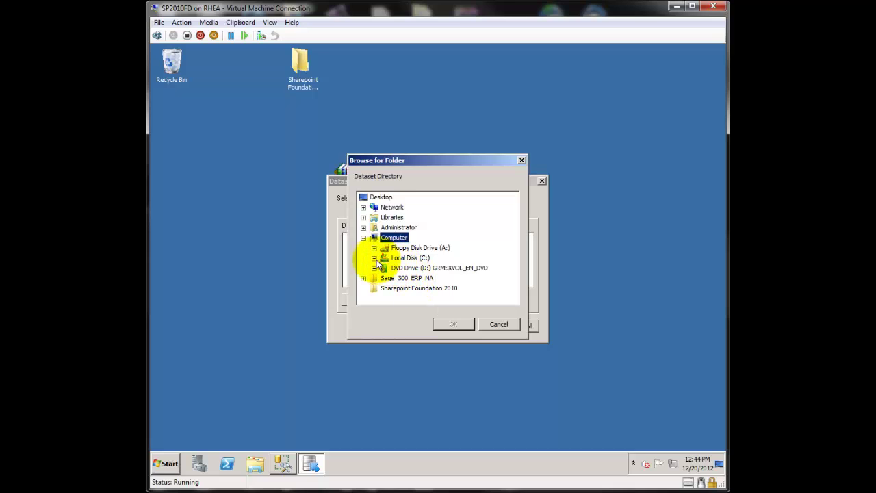
left_click(375, 258)
left_click(414, 268)
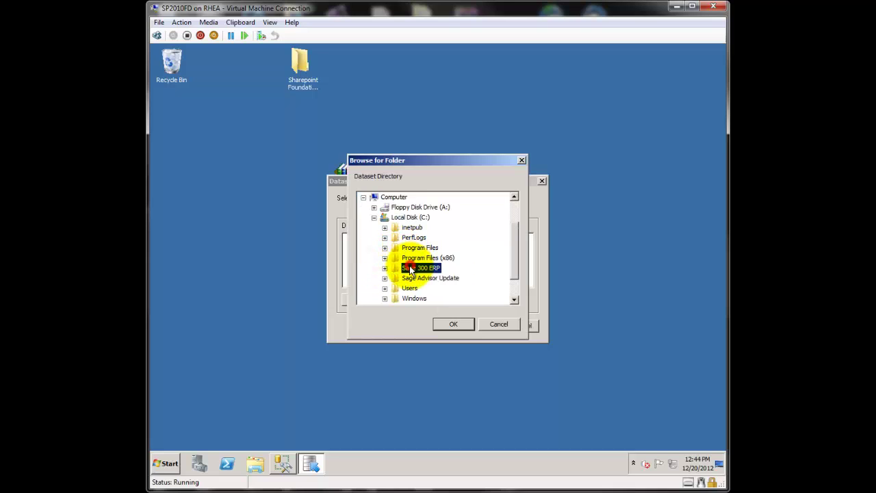
left_click(384, 268)
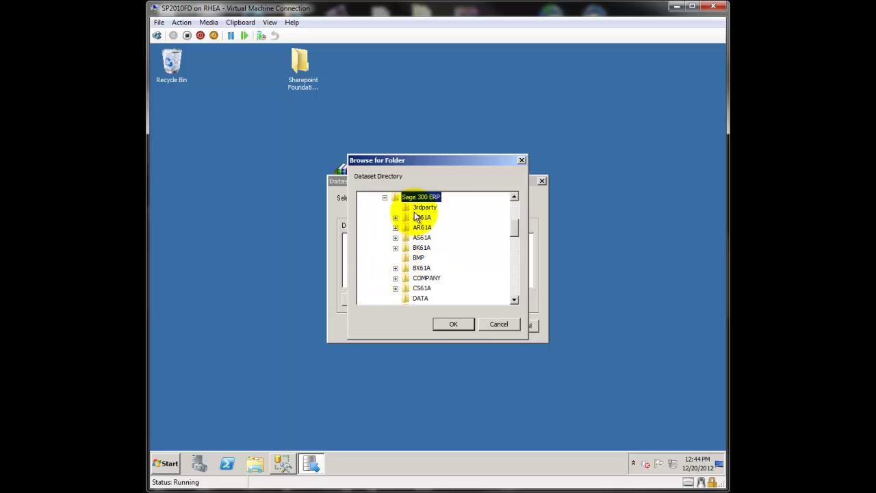
left_click_drag(517, 230, 515, 261)
left_click(423, 247)
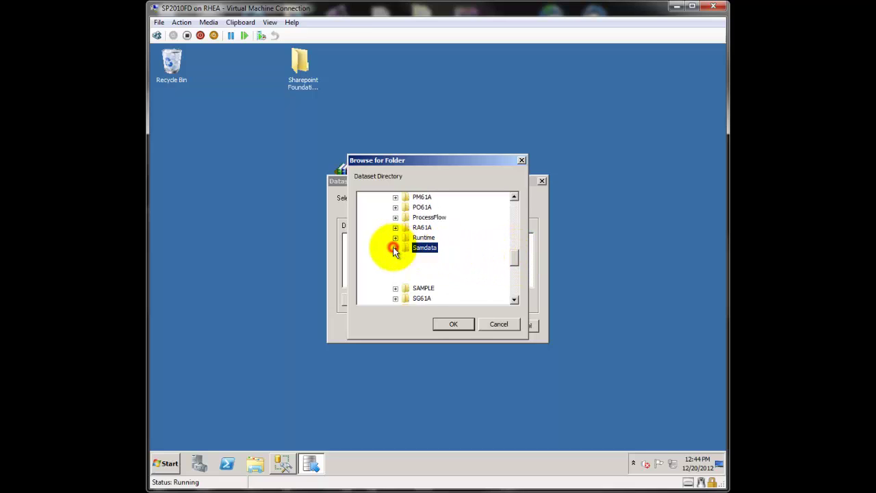
key("Return")
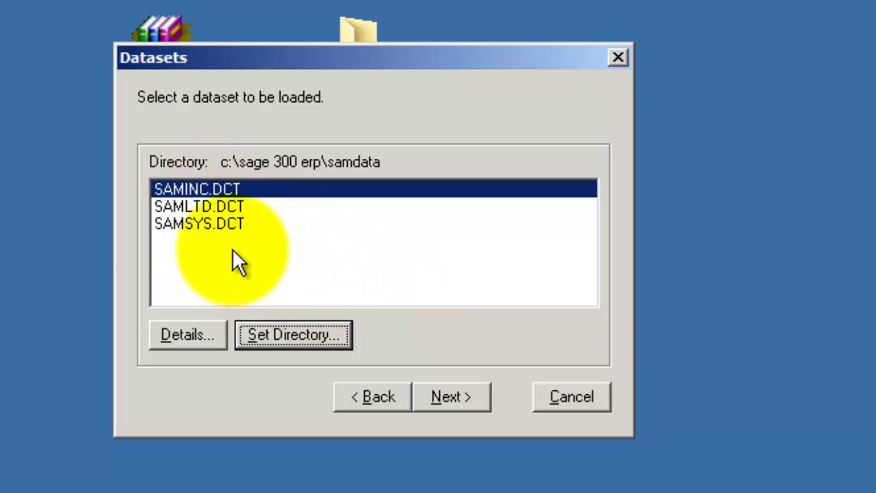
Step: Load the SAMSYS.DCT dataset into the SAMSYS database
left_click(180, 223)
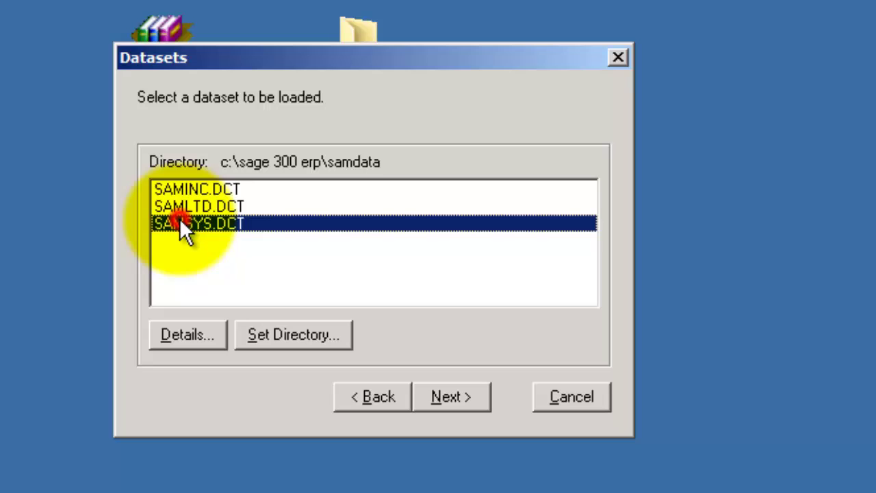
left_click(444, 399)
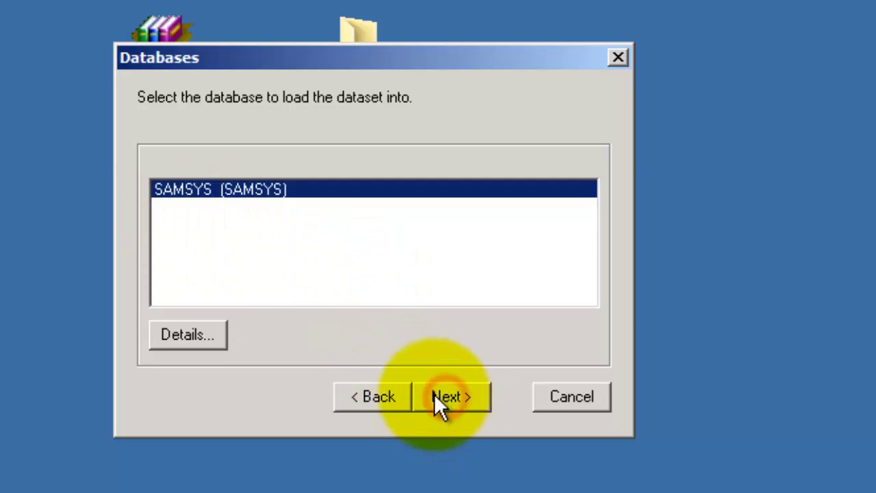
left_click(419, 396)
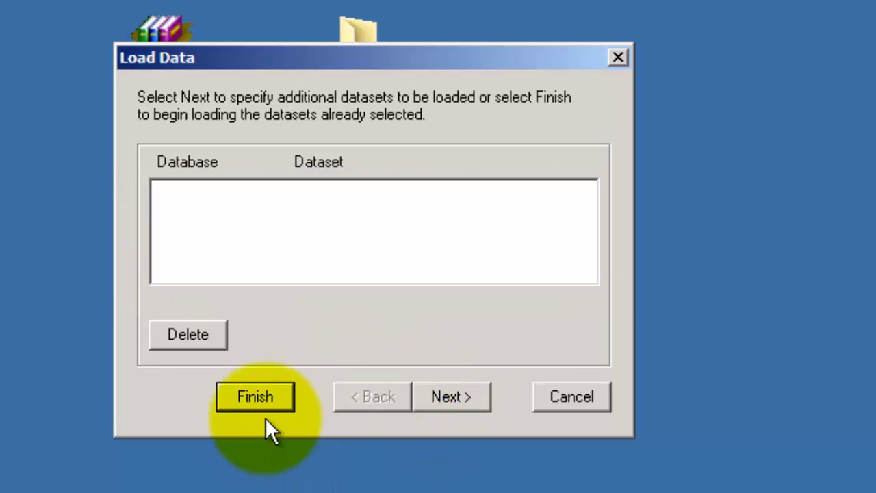
Step: Load SAMINC.DCT into the SAMCOM database, then close the data loader
left_click(439, 397)
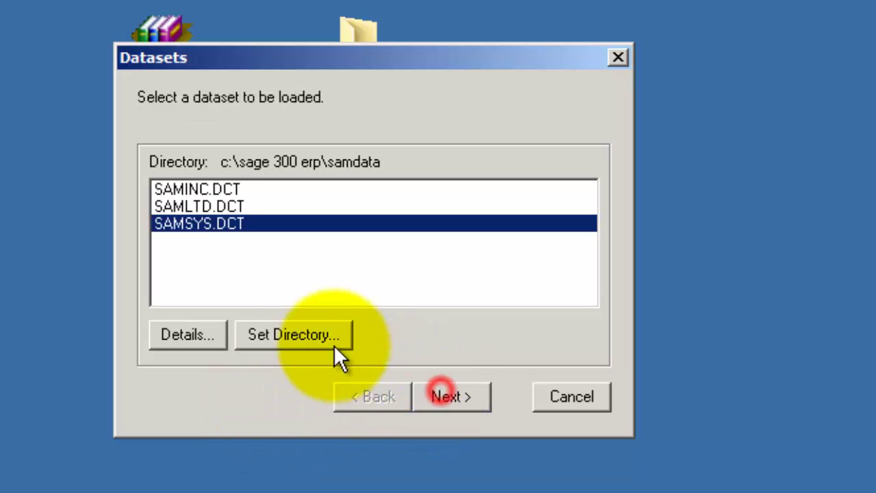
left_click(173, 185)
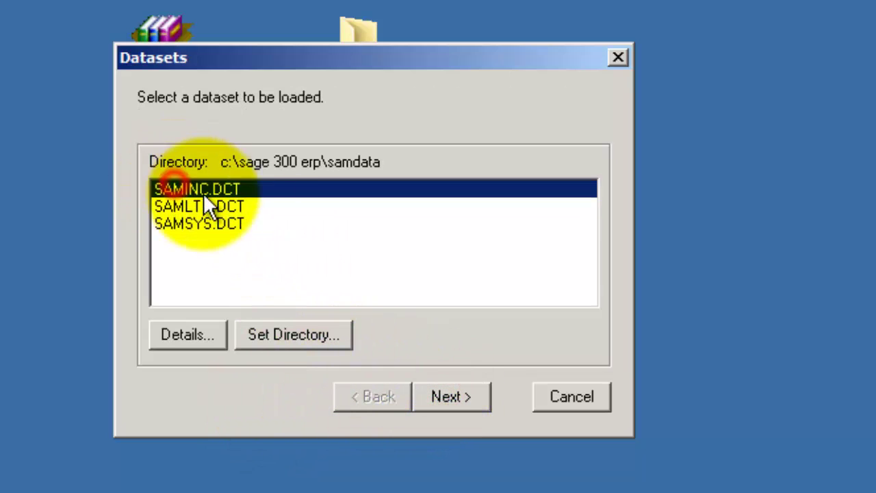
left_click(452, 395)
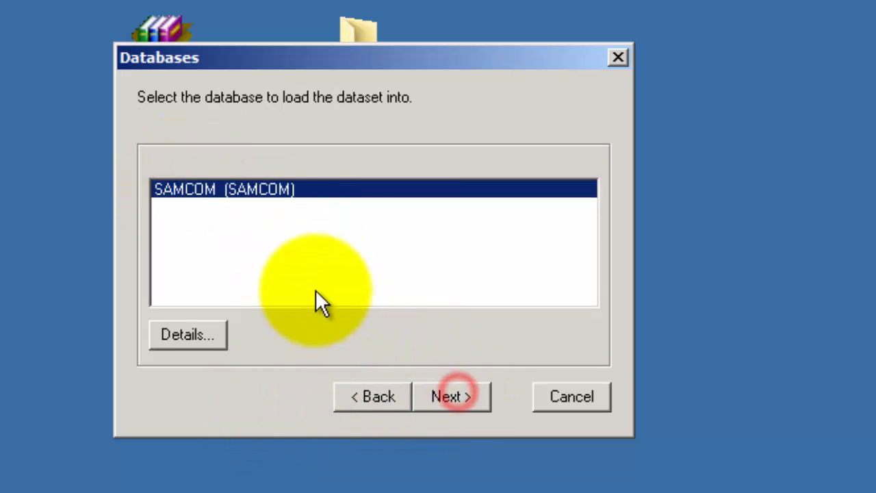
left_click(452, 397)
left_click(287, 400)
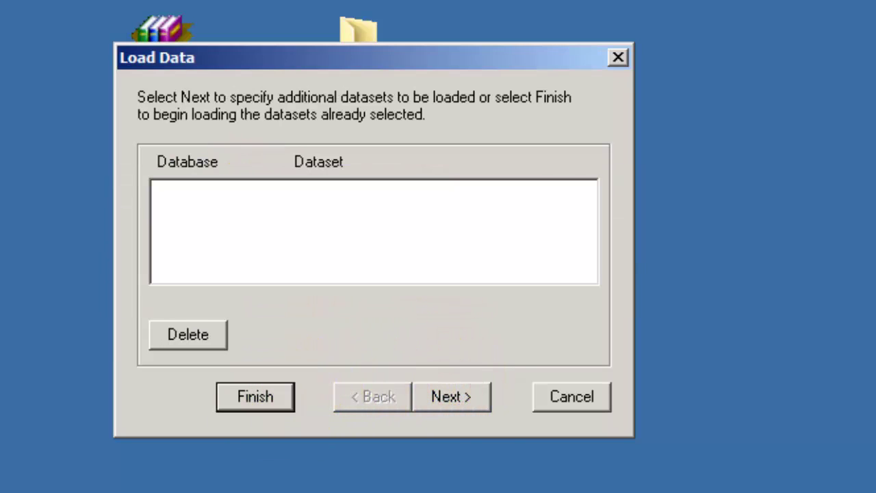
left_click(556, 390)
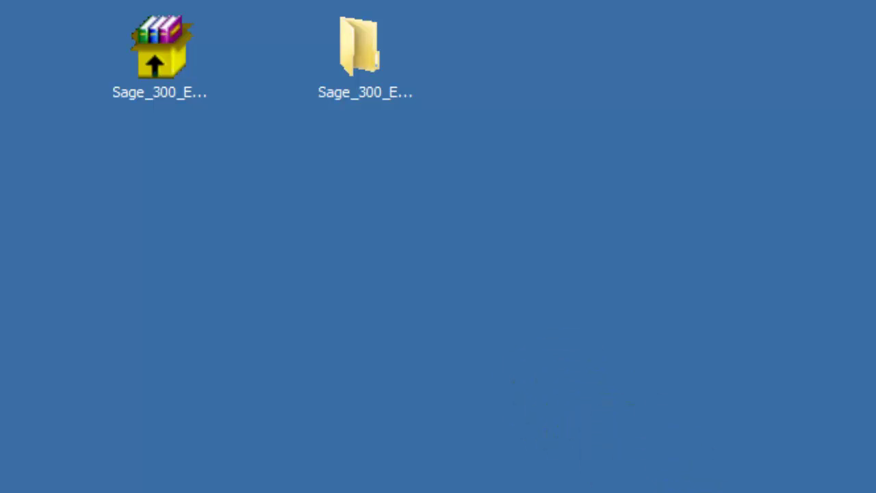
Step: Launch Sage 300 ERP into the SAMCOM company, dismissing the unregistered-applications warning and Licenses dialog
left_click(165, 465)
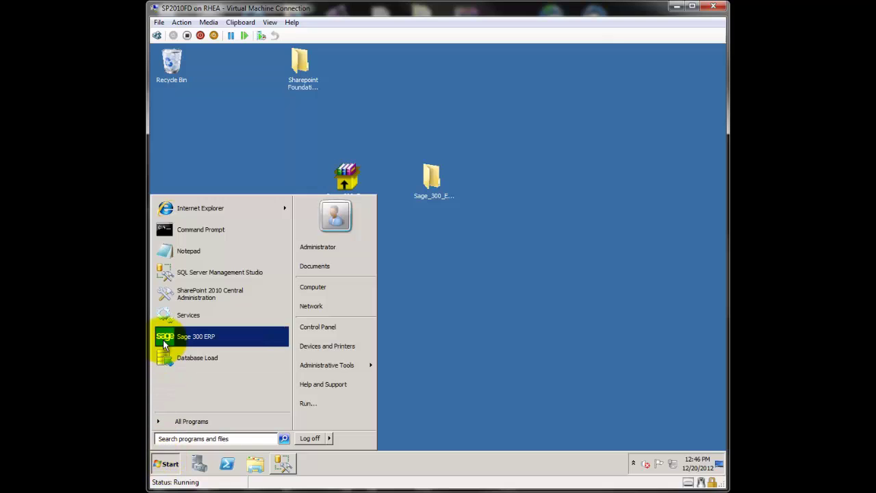
left_click(164, 337)
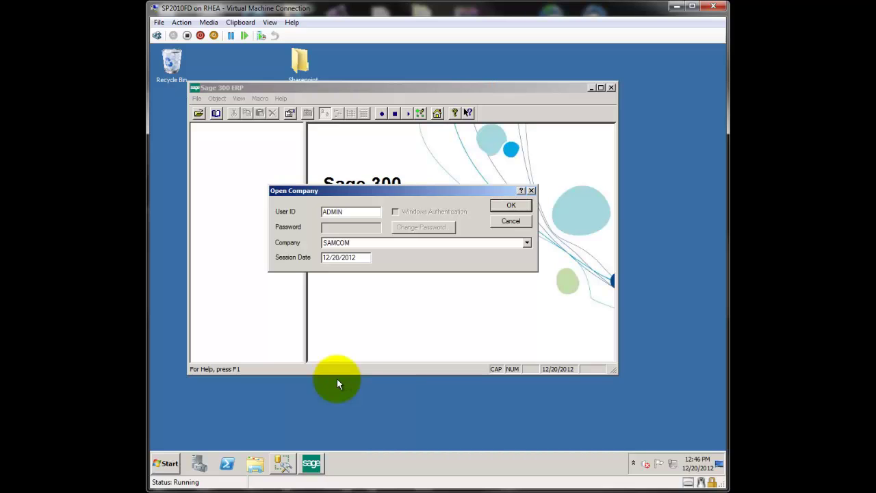
left_click(511, 205)
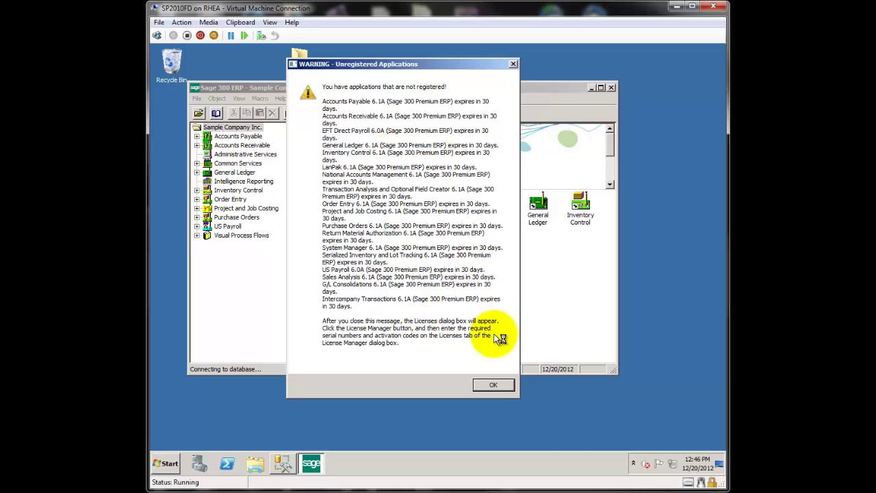
left_click(494, 383)
left_click(491, 384)
left_click(519, 308)
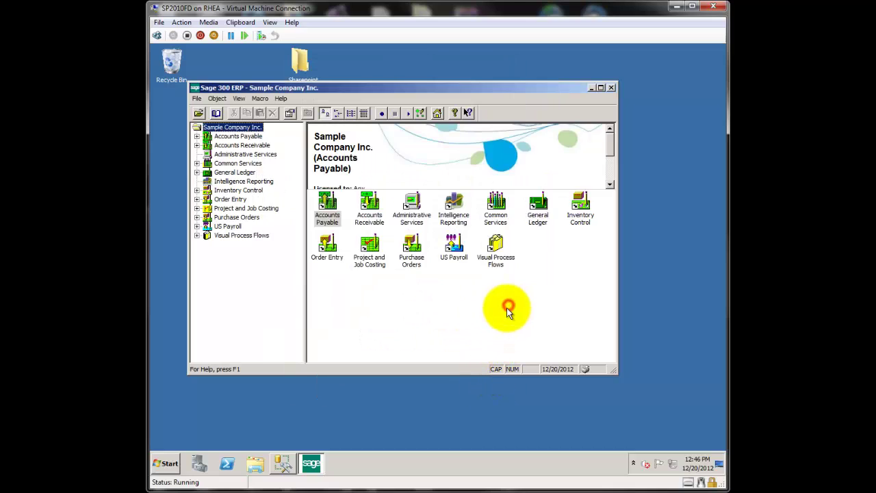
Step: Maximize Sage and open the A/R Customers form under Accounts Receivable
left_click(600, 87)
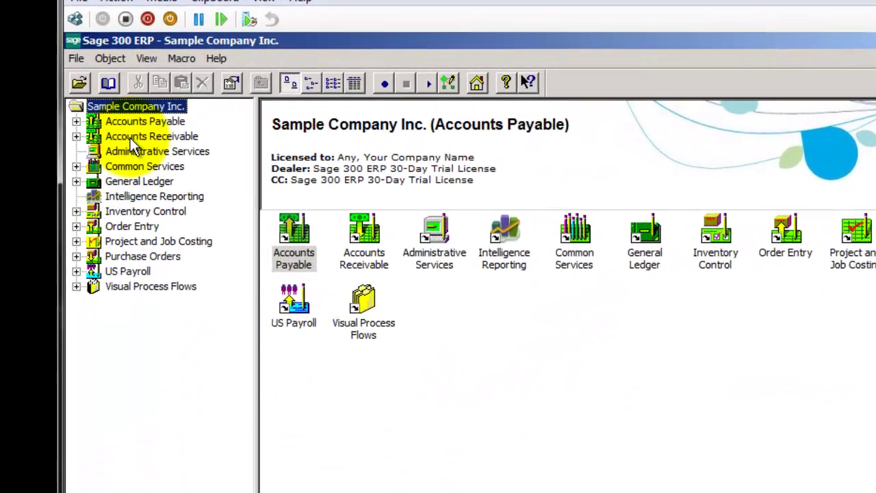
left_click(202, 106)
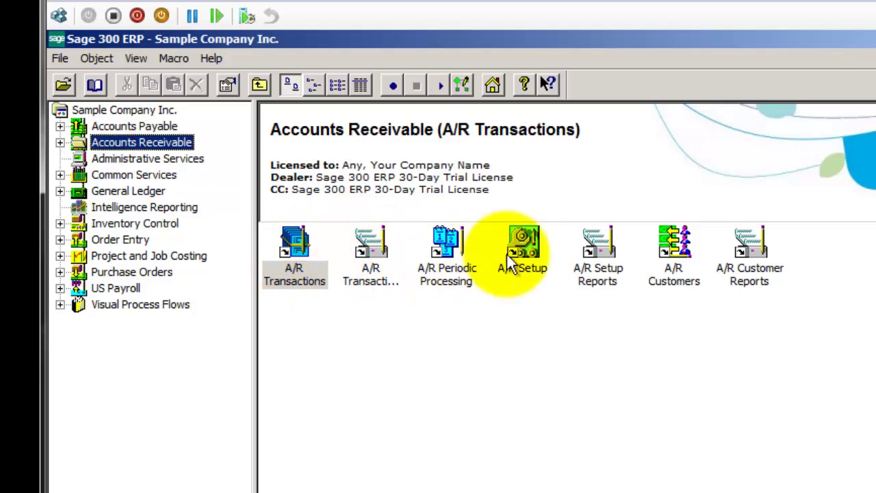
double_click(667, 250)
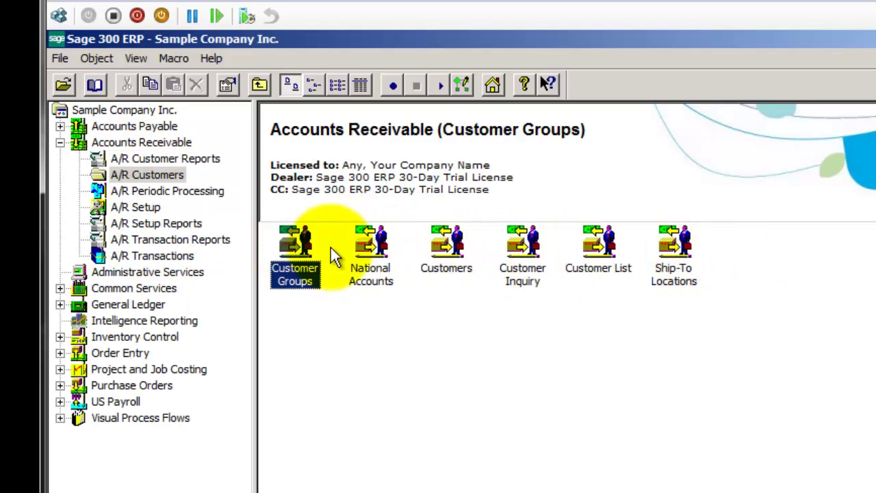
left_click(448, 248)
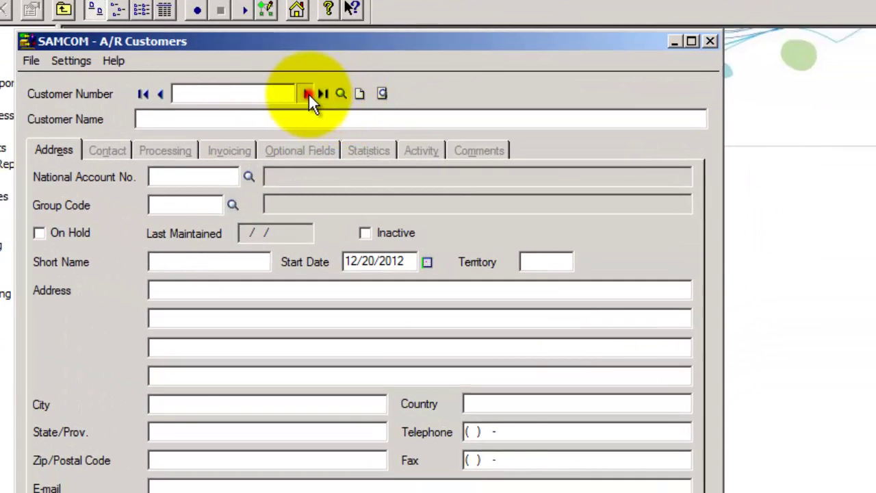
Step: Step through seven sample customer records, then close the Customers form
left_click(309, 93)
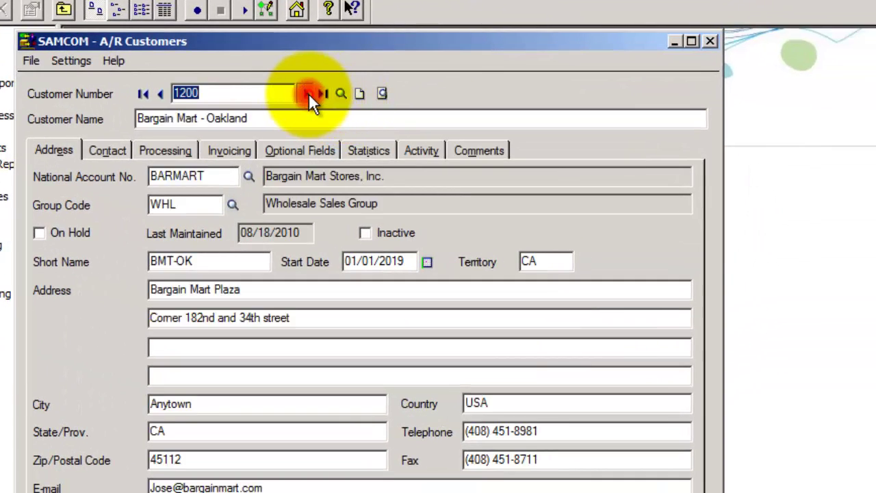
left_click(309, 93)
left_click(307, 93)
left_click(308, 93)
left_click(307, 93)
left_click(307, 93)
left_click(308, 93)
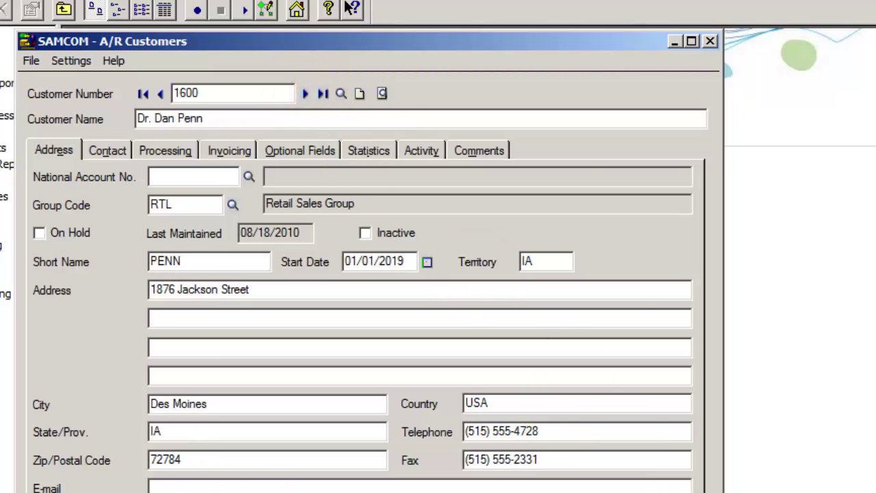
key("alt+F4")
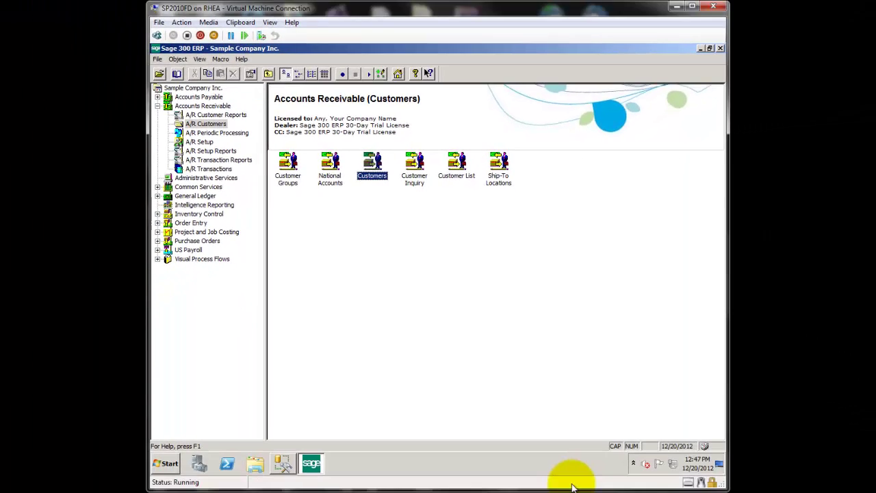